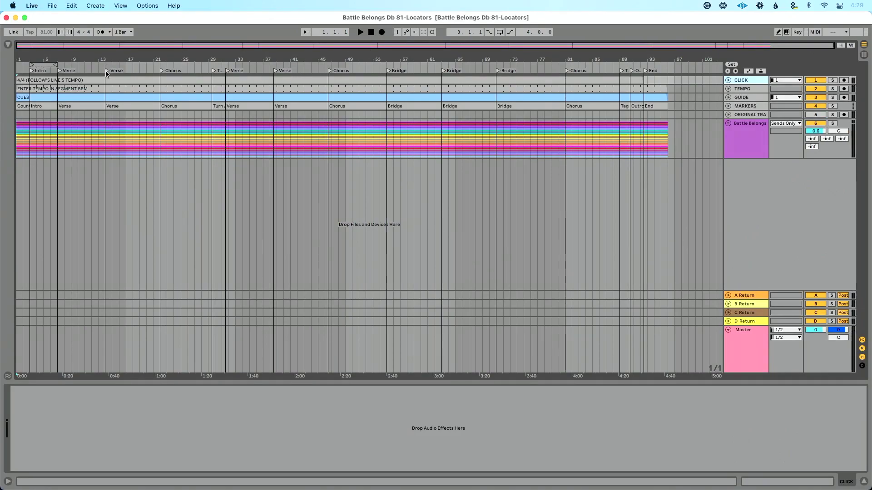
Solo the CLICK track, play from the Verse locator, jump to the Bridge at bar 55, then stop.
click(834, 80)
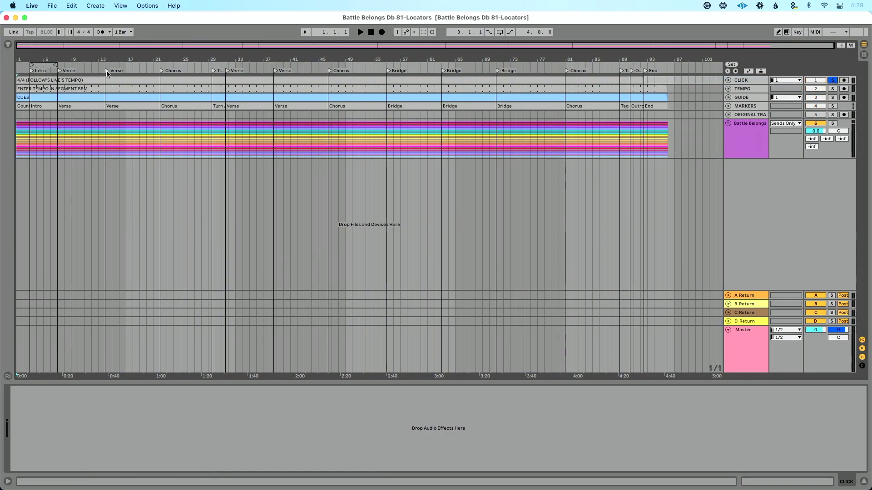
click(108, 72)
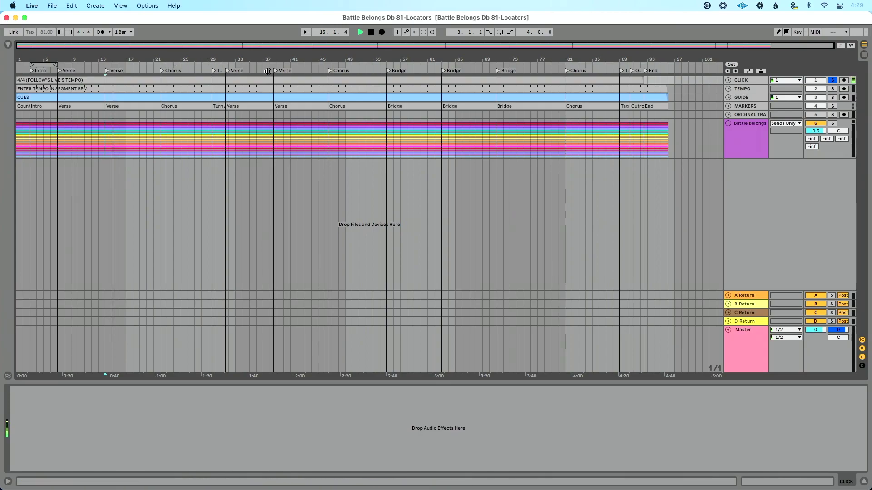
click(388, 72)
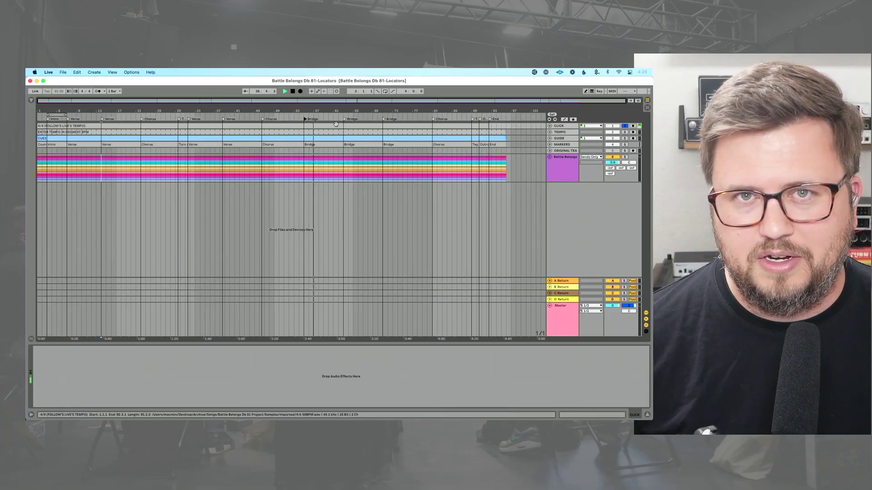
key(space)
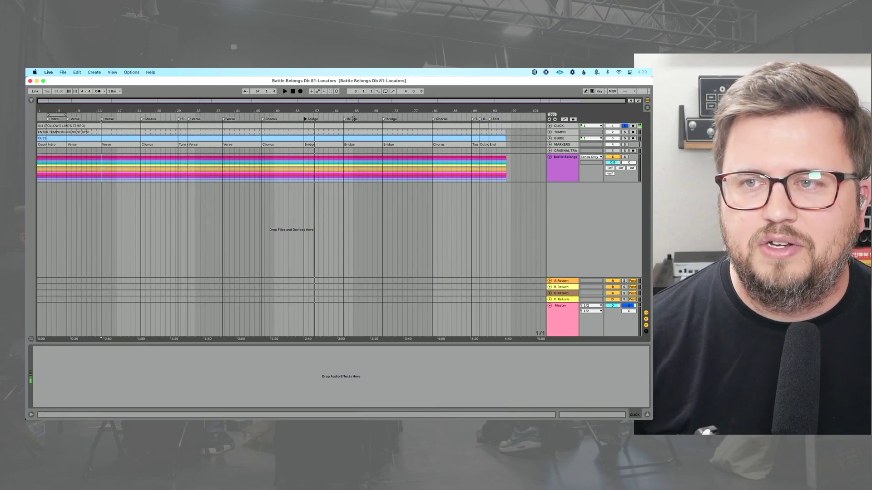
Move the start position to the Chorus locator, then to the Bridge locators at bars 63 and 71.
click(263, 120)
click(346, 120)
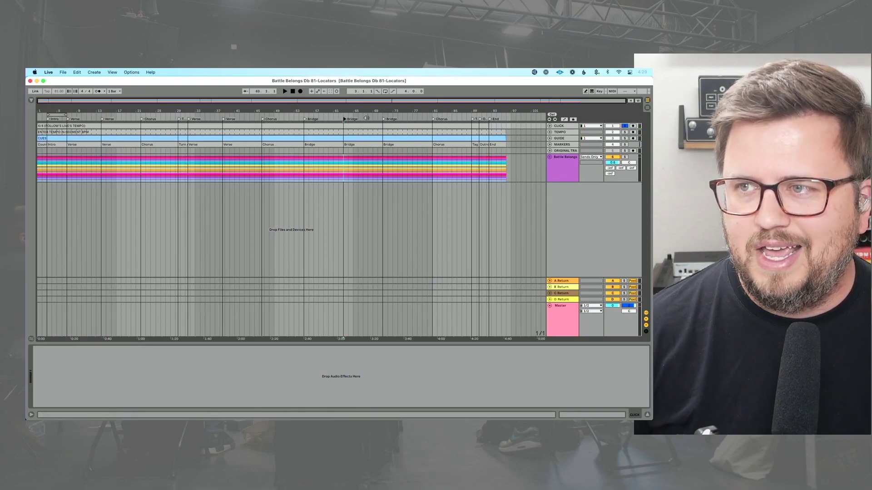
click(384, 120)
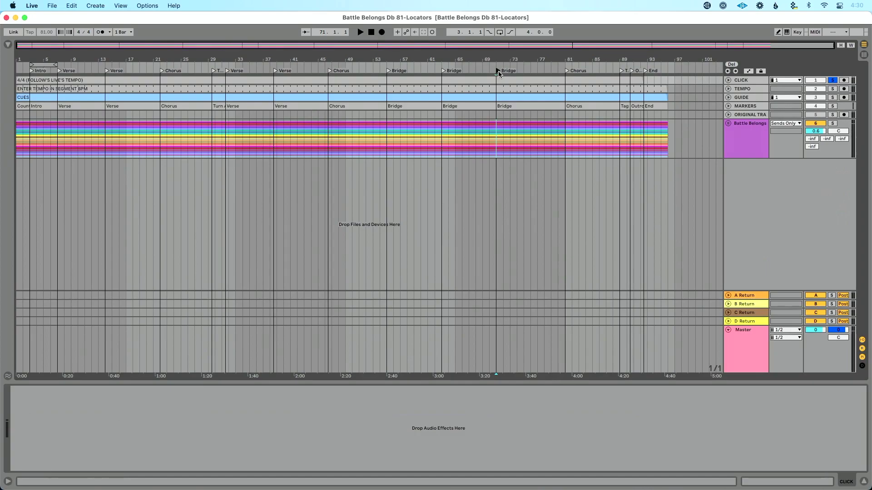
Open the FS2S-FREE TRACKS TEMPLATE set from the browser's Templates folder in Arrangement view.
click(8, 45)
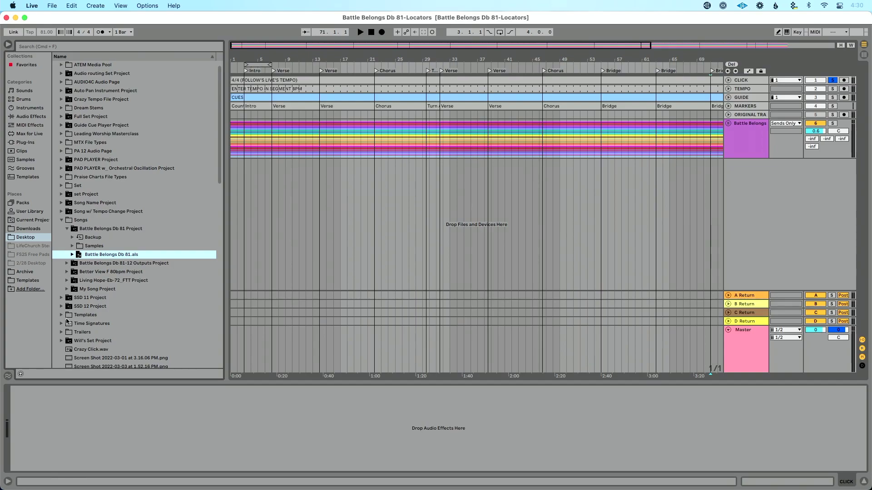
click(63, 315)
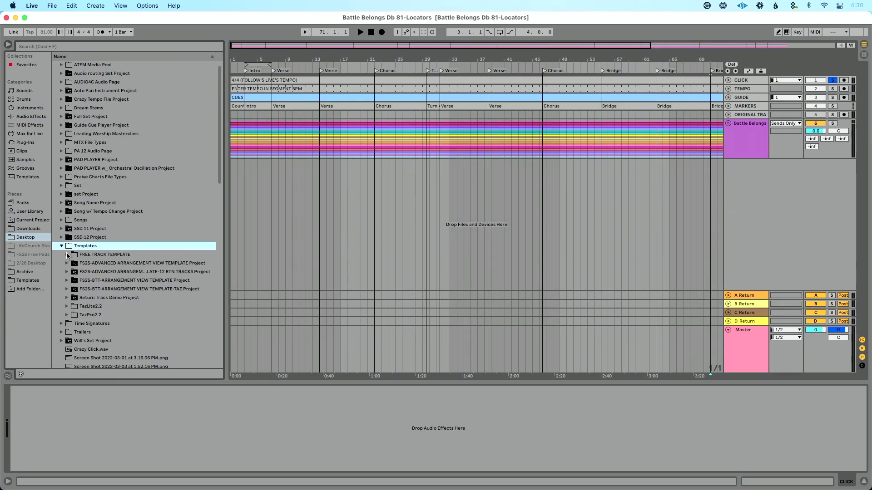
click(68, 255)
click(72, 265)
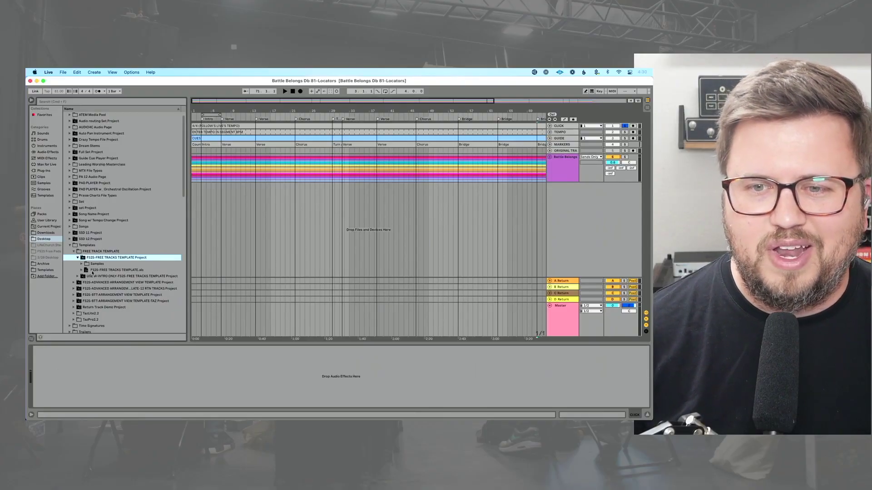
double_click(100, 270)
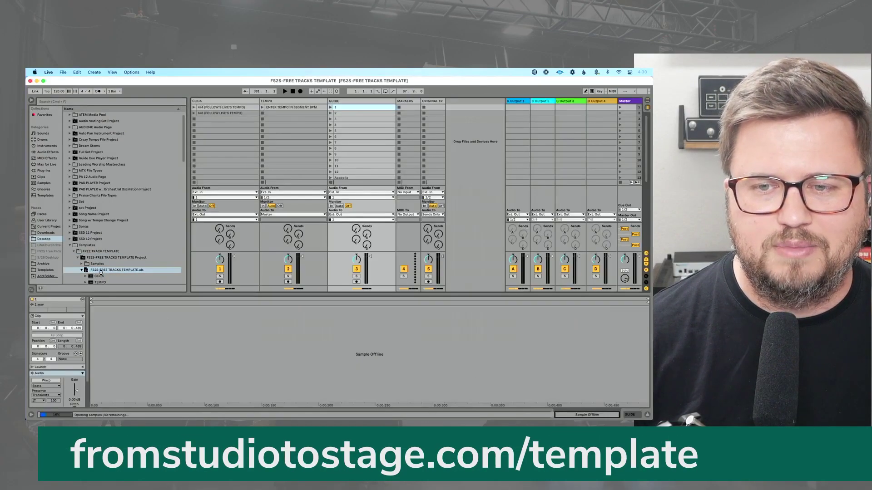
key(Tab)
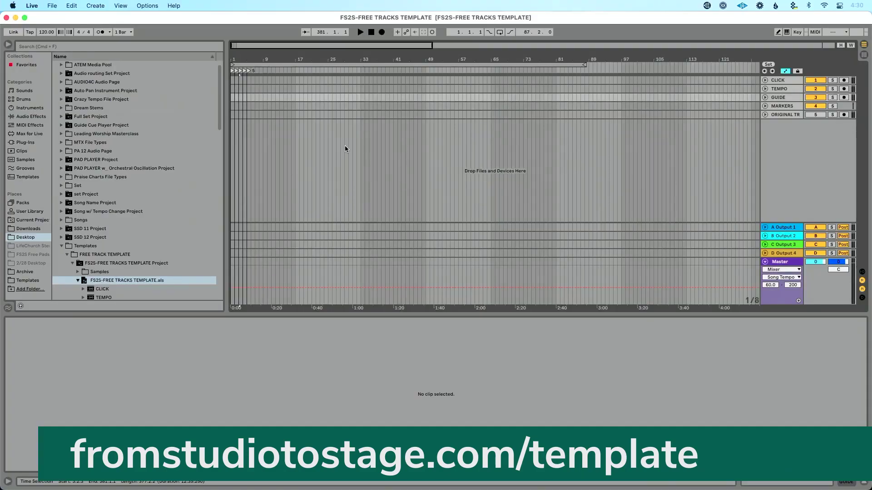
Drag the Battle Belongs Db 81-Locators set from the Desktop below the template tracks.
click(32, 237)
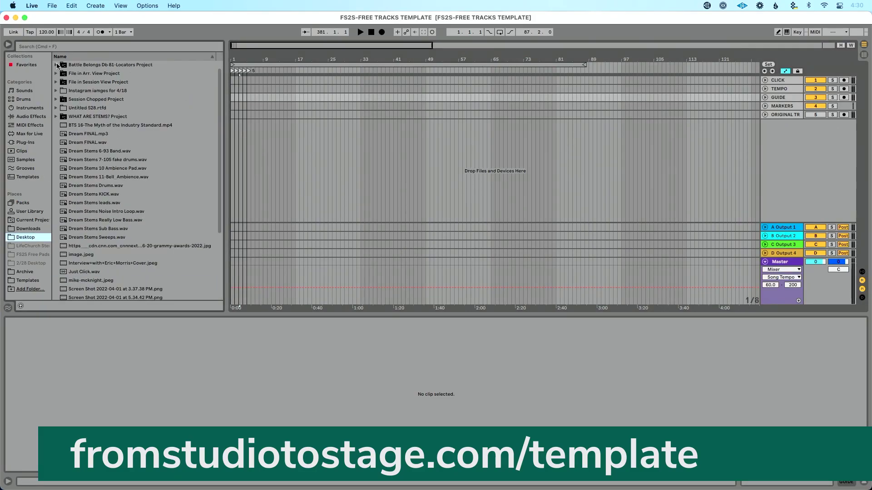
click(57, 65)
click(68, 74)
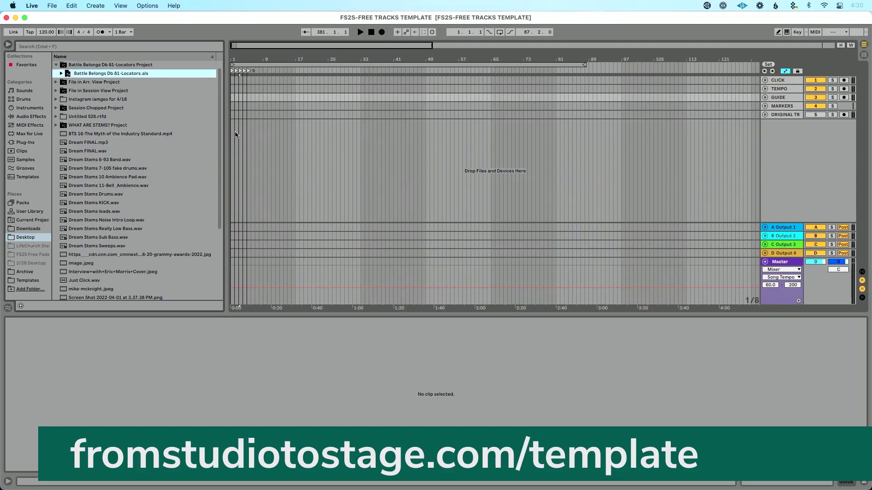
drag(235, 135, 252, 128)
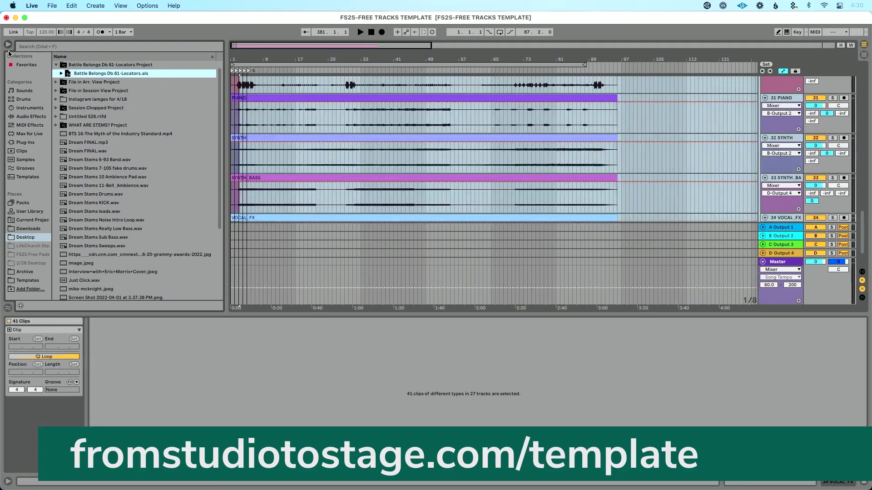
Hide the browser and detail panel, fold the Battle Belongs group, and zoom out to the whole song.
key(super+alt+b)
scroll(181, 175, up, 15)
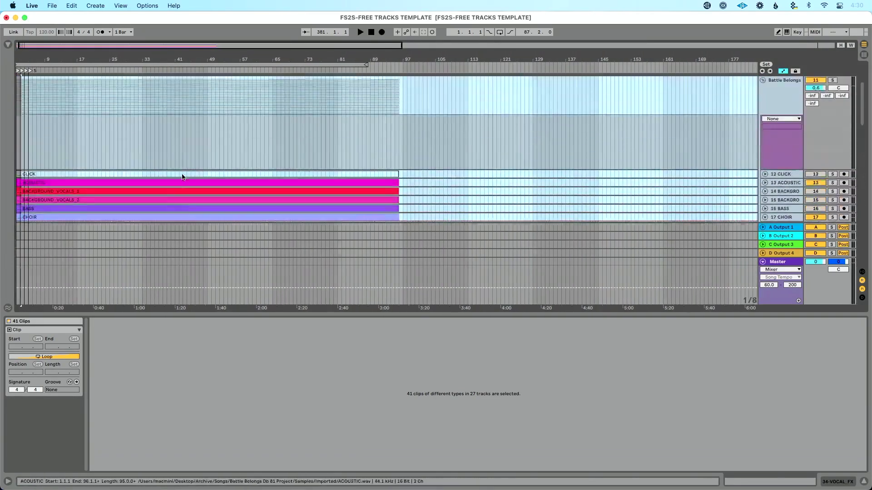
click(865, 482)
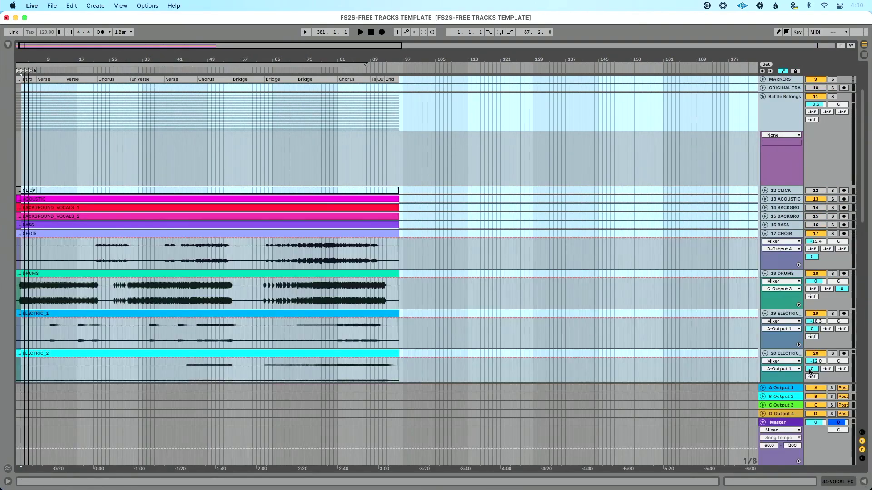
scroll(796, 245, up, 5)
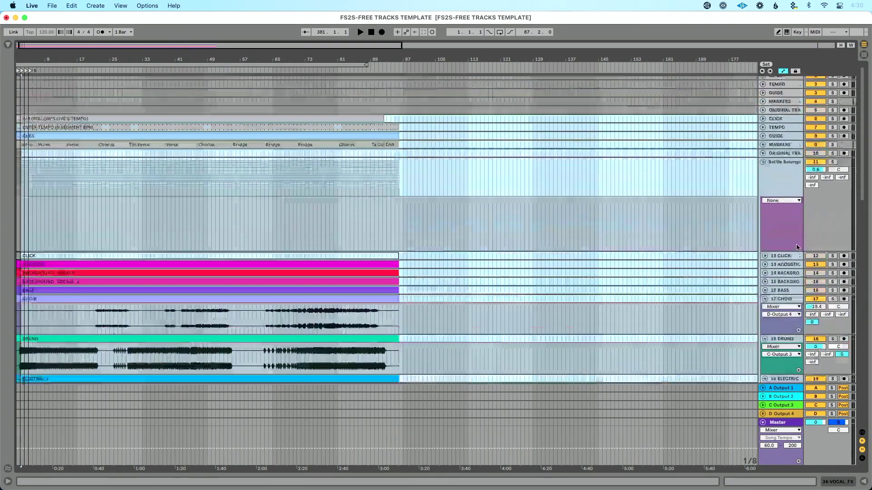
click(762, 166)
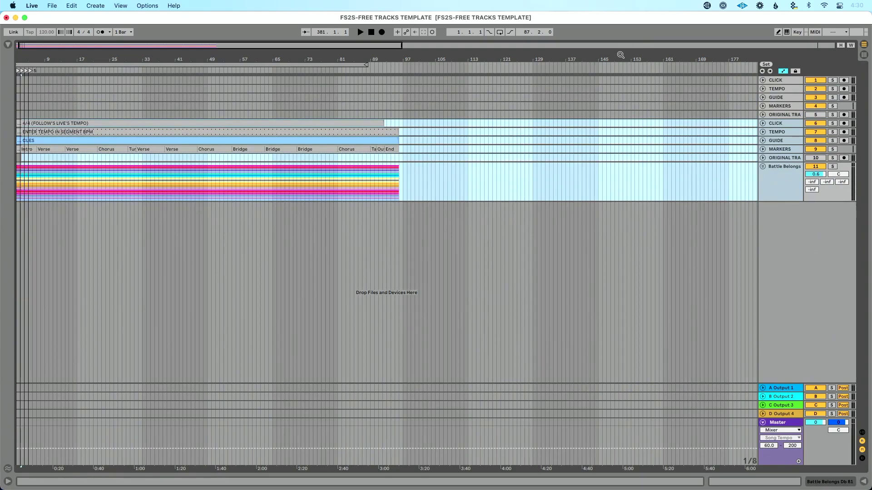
drag(621, 55, 38, 120)
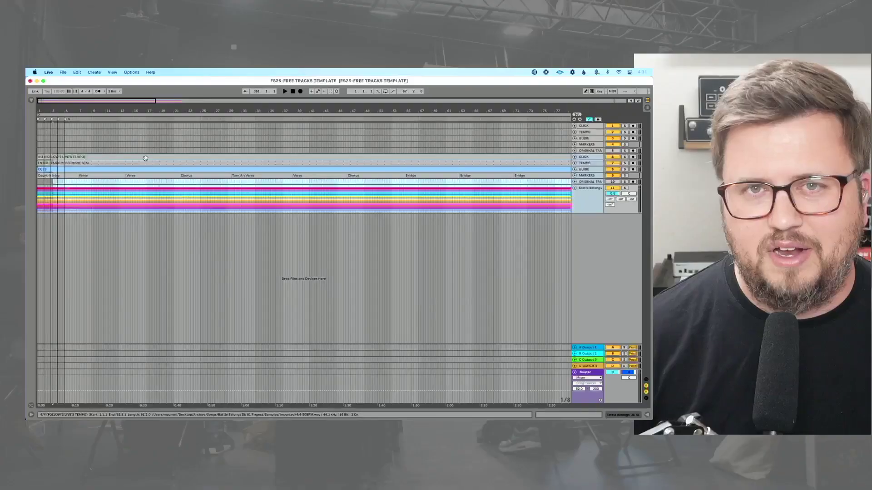
Solo the imported CLICK track and play the song from the Verse cue at bar 38, then stop.
click(134, 176)
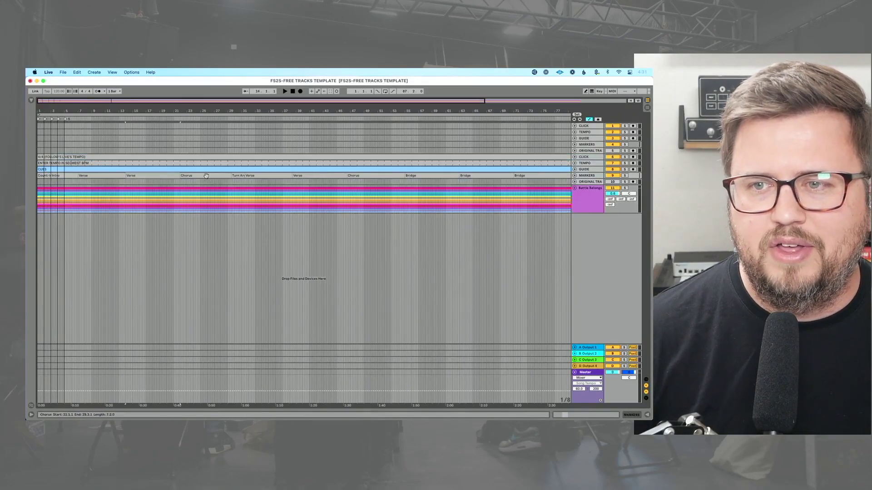
click(212, 176)
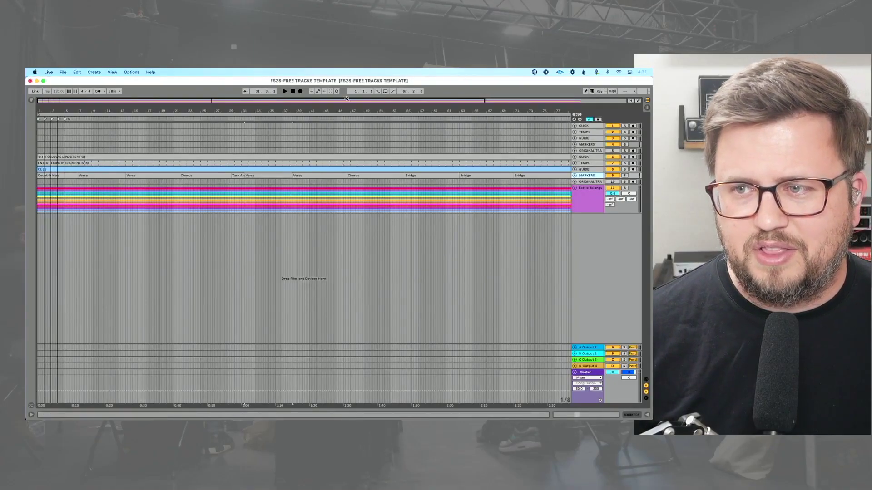
click(310, 175)
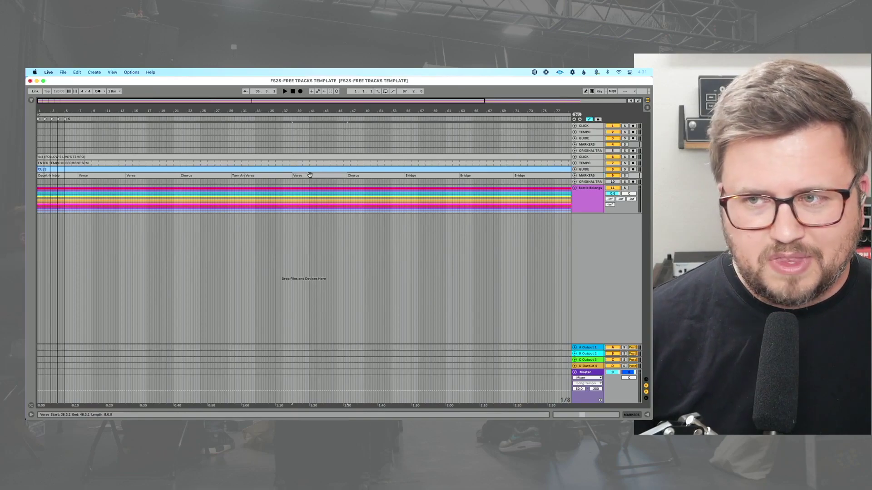
click(624, 157)
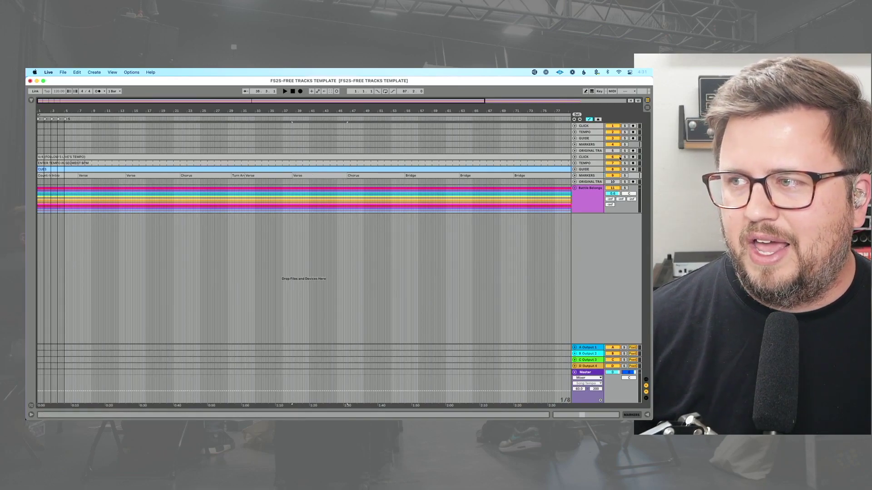
key(space)
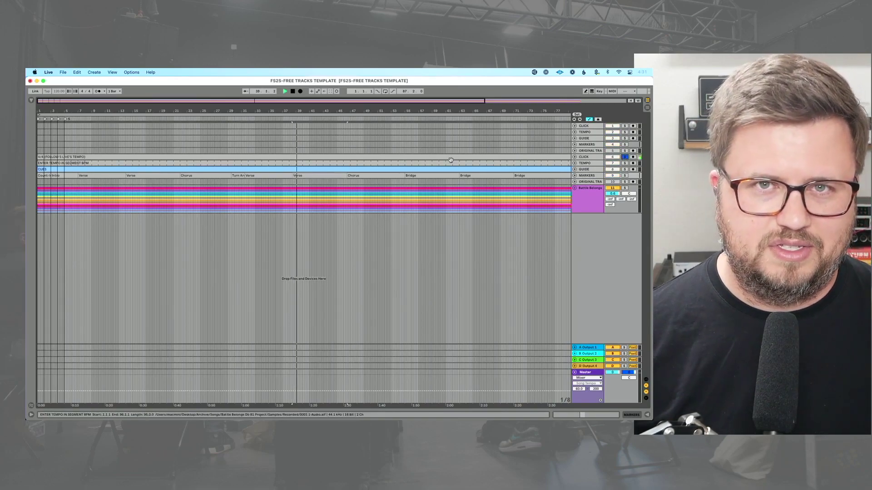
key(space)
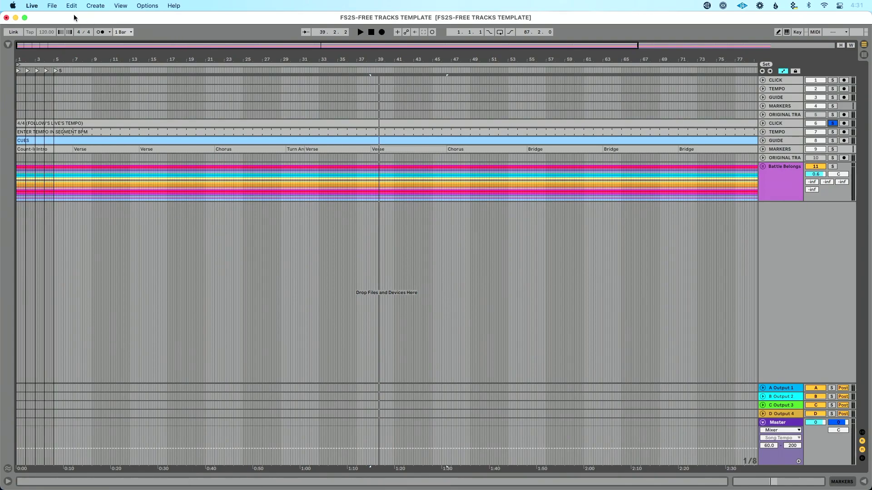
Open the recent Battle Belongs Db 81-Locators set without saving the template.
click(54, 8)
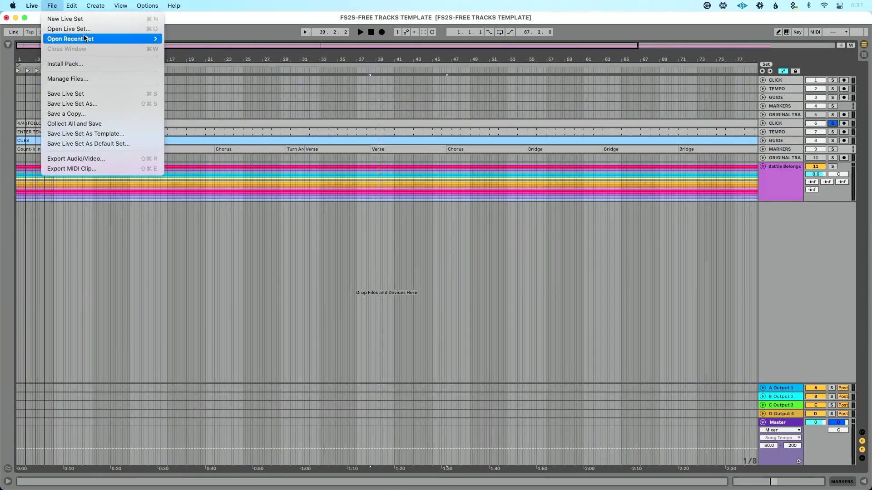
mouse_move(114, 39)
click(232, 51)
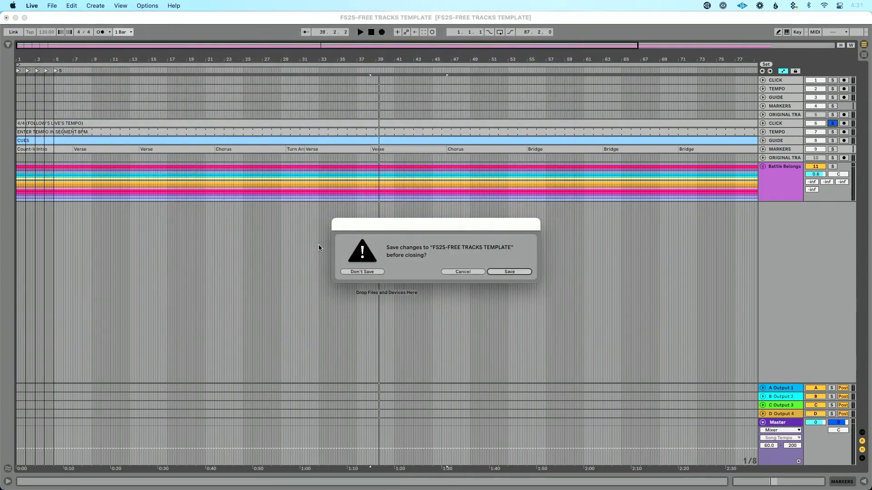
click(362, 273)
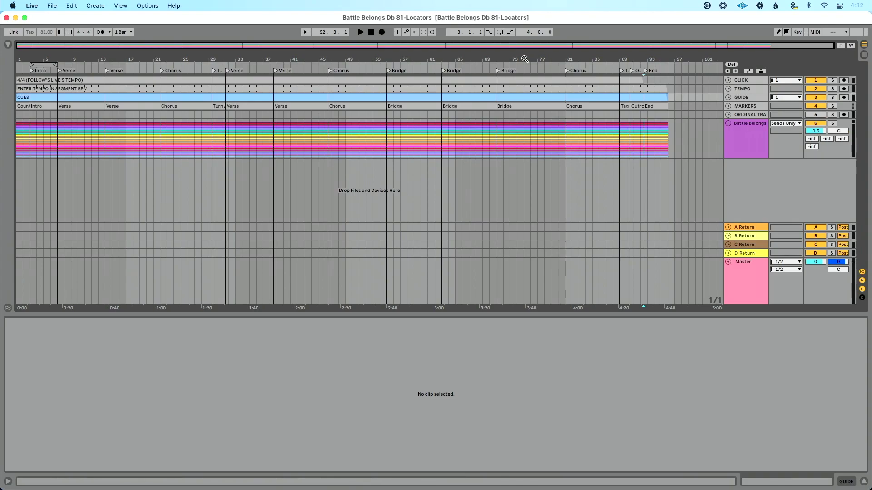
Add a locator at bar 75 in the timeline.
scroll(524, 59, up, 5)
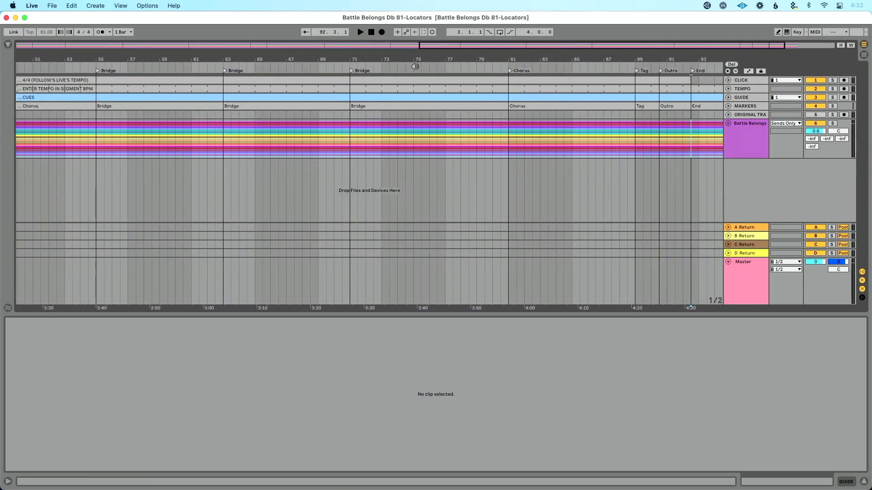
right_click(414, 67)
click(430, 89)
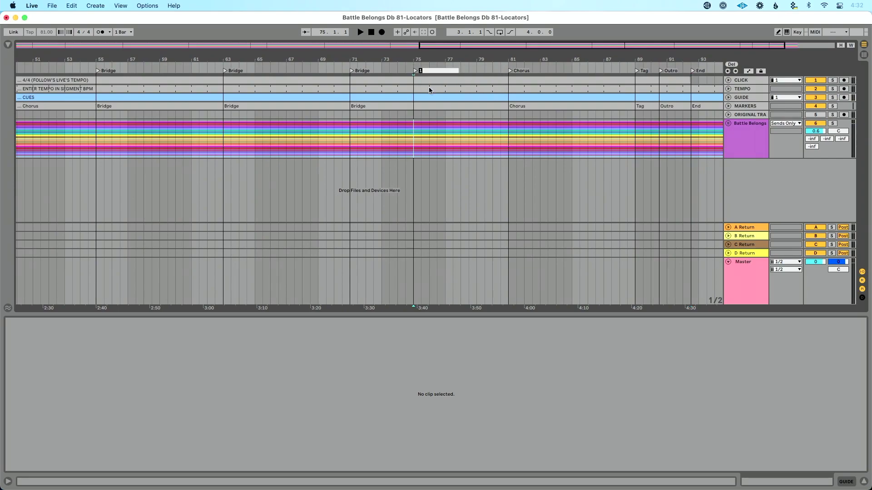
text(L)
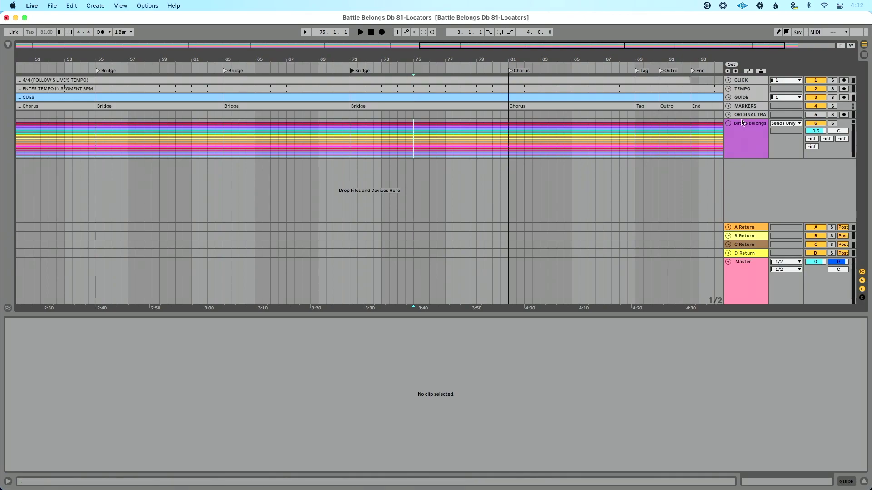
Solo the CLICK track, fit the whole song into view, and select the old MARKERS track.
click(832, 80)
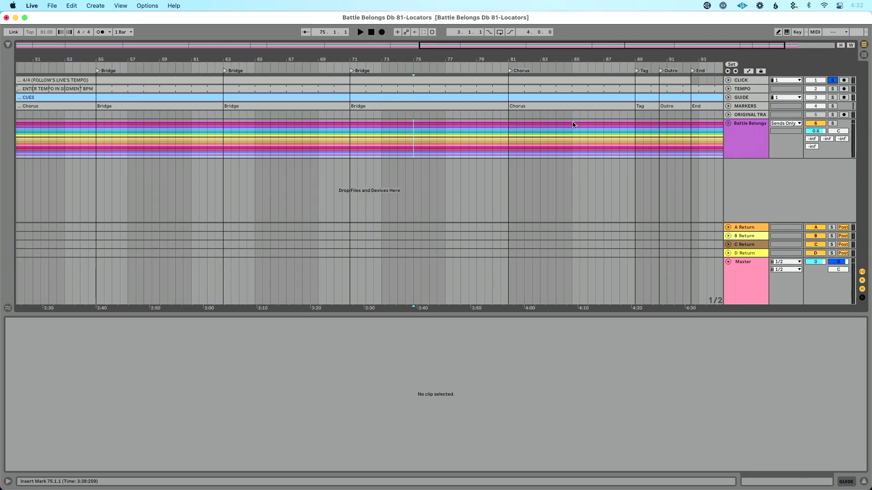
key(w)
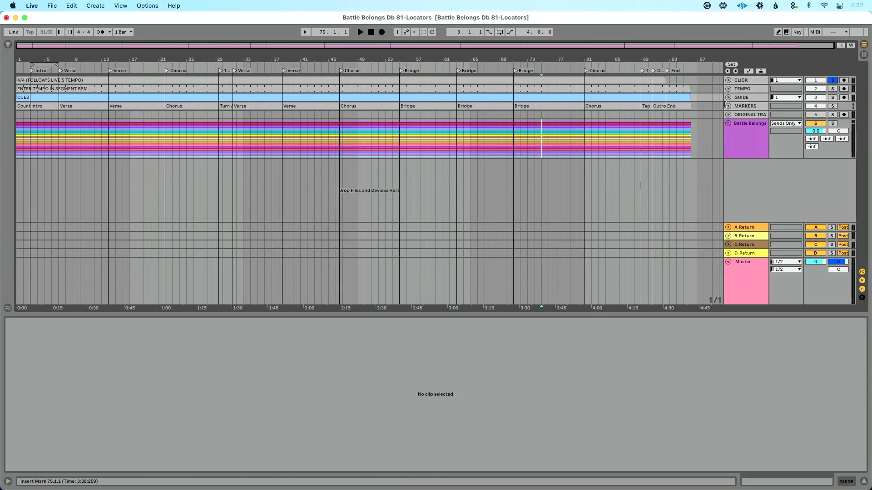
click(742, 107)
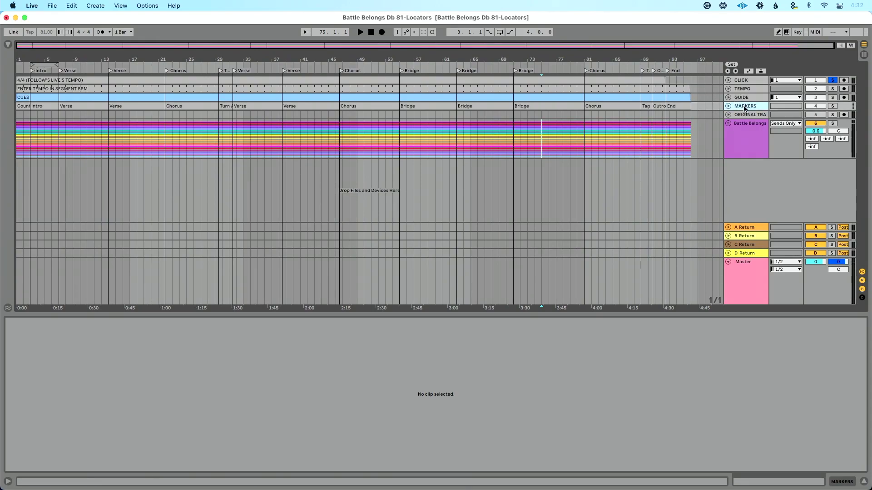
Delete the old MARKERS track, insert a new MIDI track, and rename it MARKERS.
key(Delete)
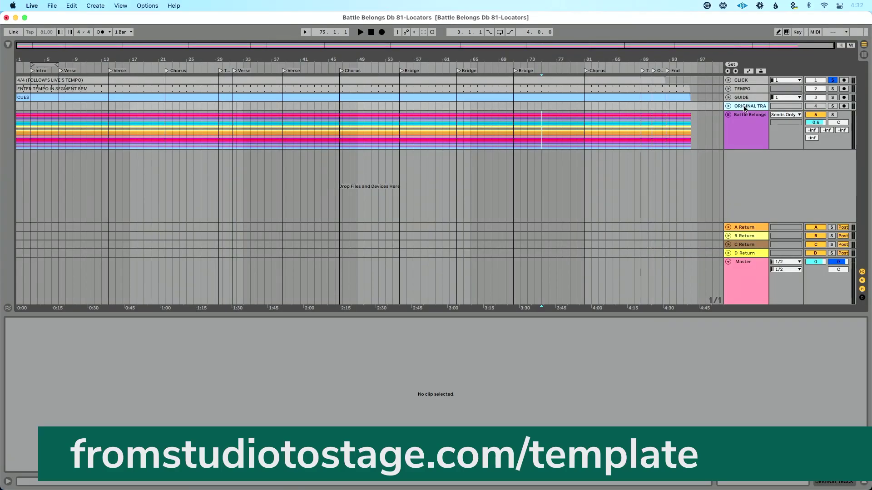
key(super+shift+t)
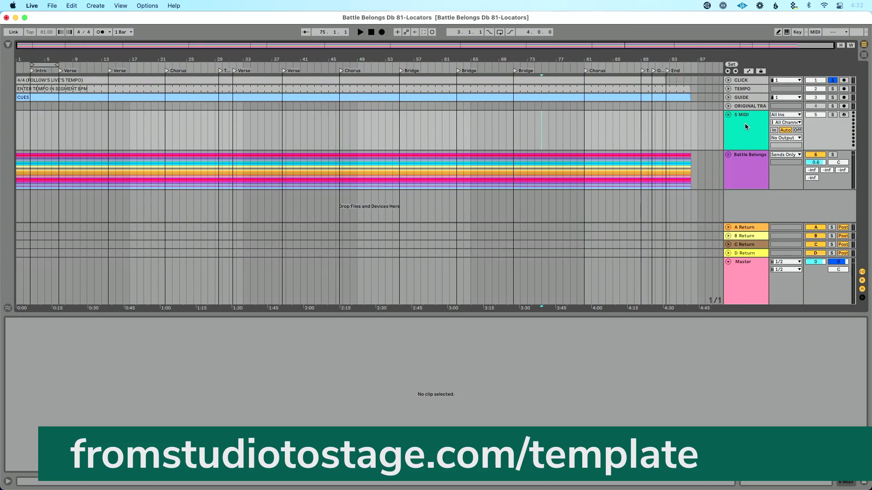
click(746, 125)
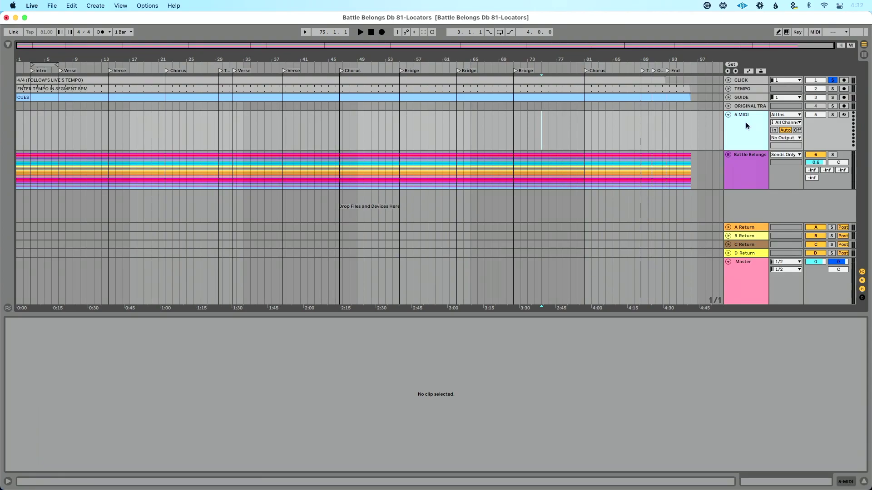
key(super+r)
text(MARKERS)
key(Return)
click(728, 115)
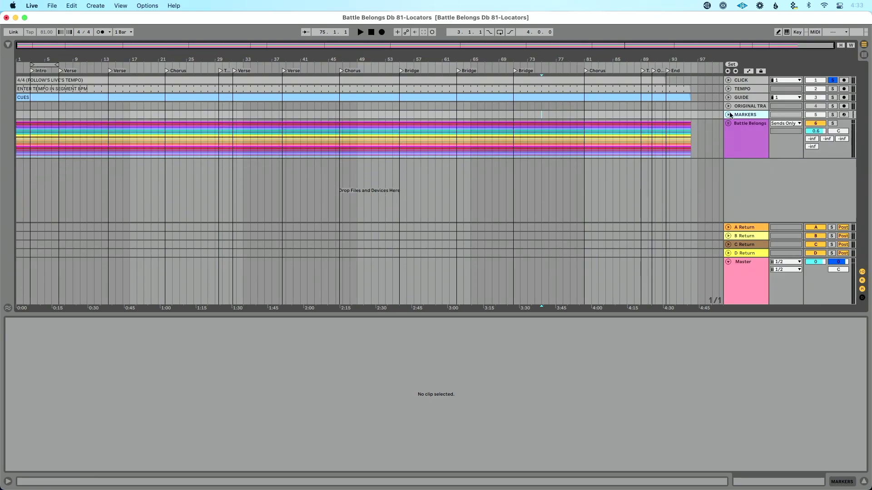
click(729, 115)
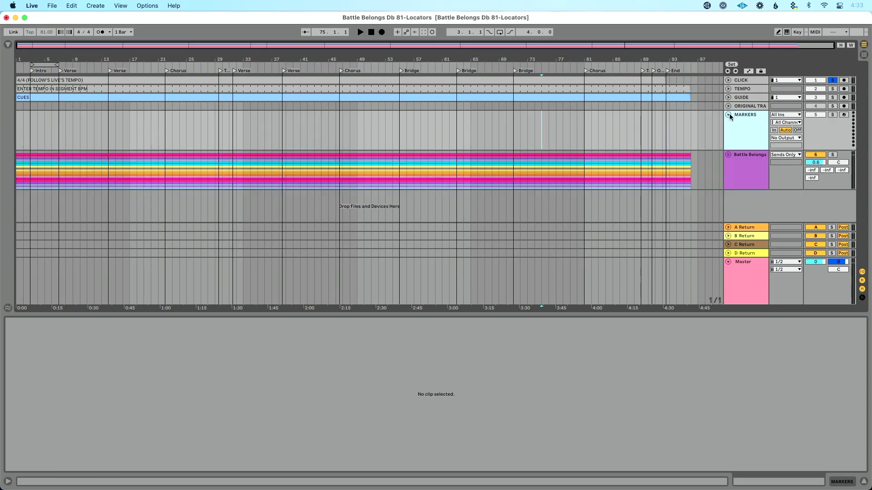
Select bars 1 to 96 on the MARKERS track and insert an empty MIDI clip over them.
click(690, 121)
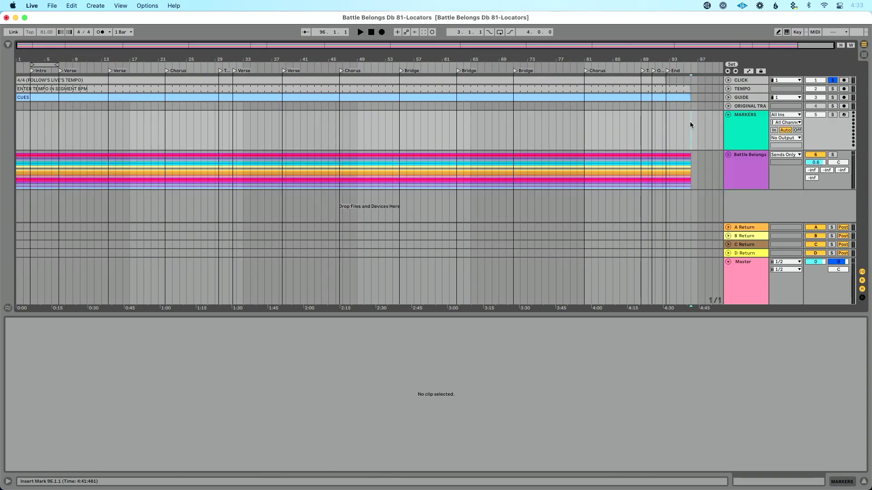
drag(690, 121, 2, 118)
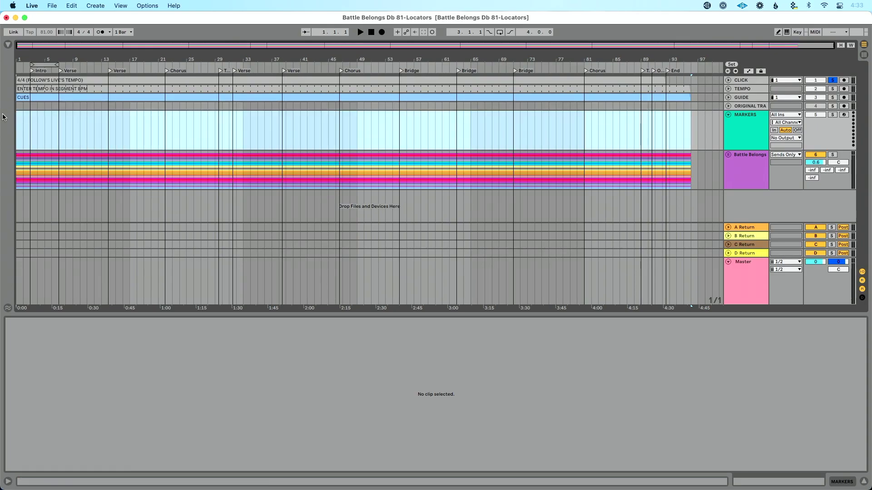
key(super+shift+m)
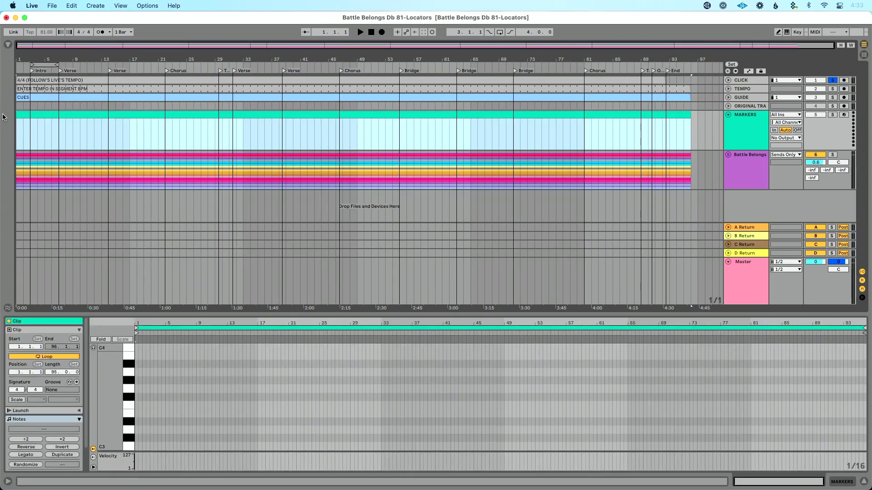
drag(25, 61, 22, 114)
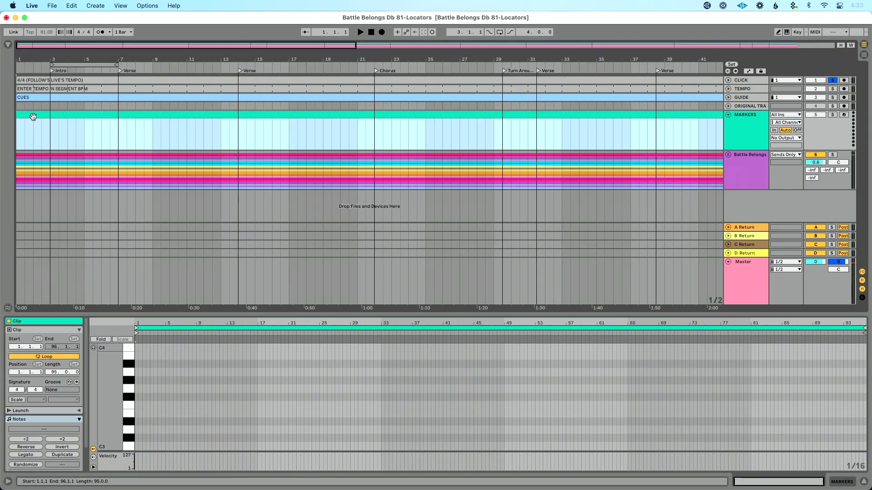
key(super+r)
Name the MARKERS clip COUNT OFF and split it at bar 3.
text(COU)
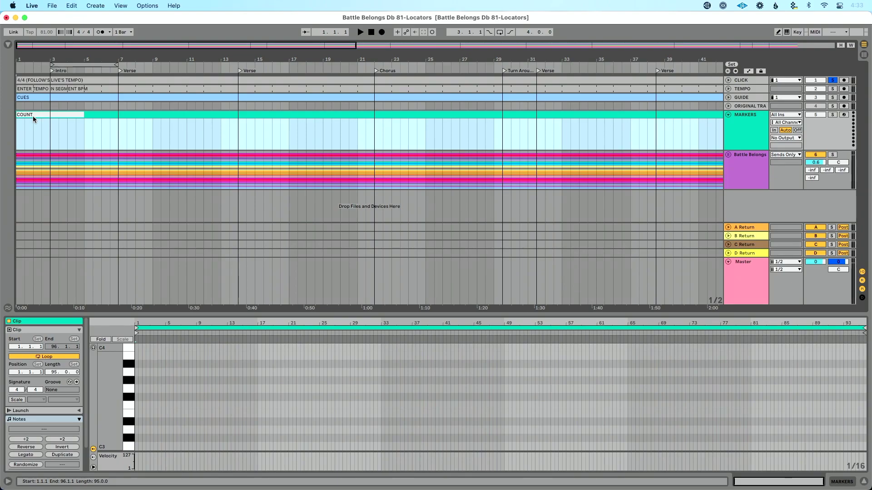
text(NT OFF)
key(Return)
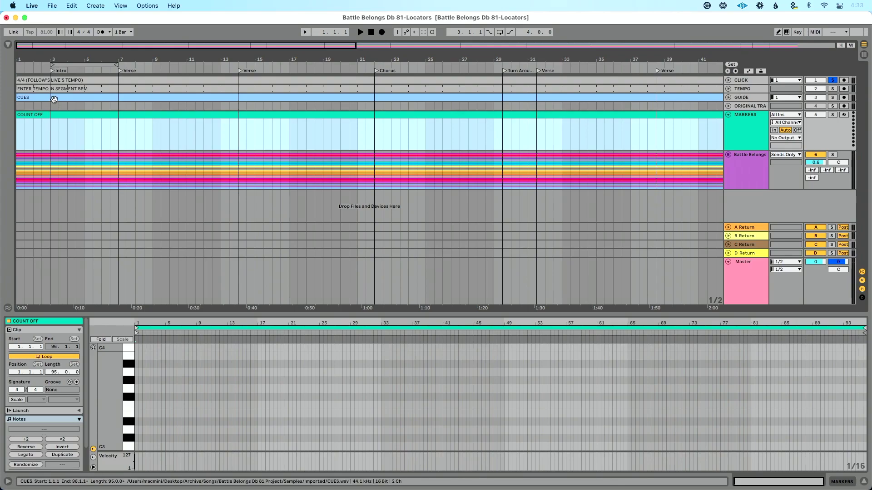
click(49, 130)
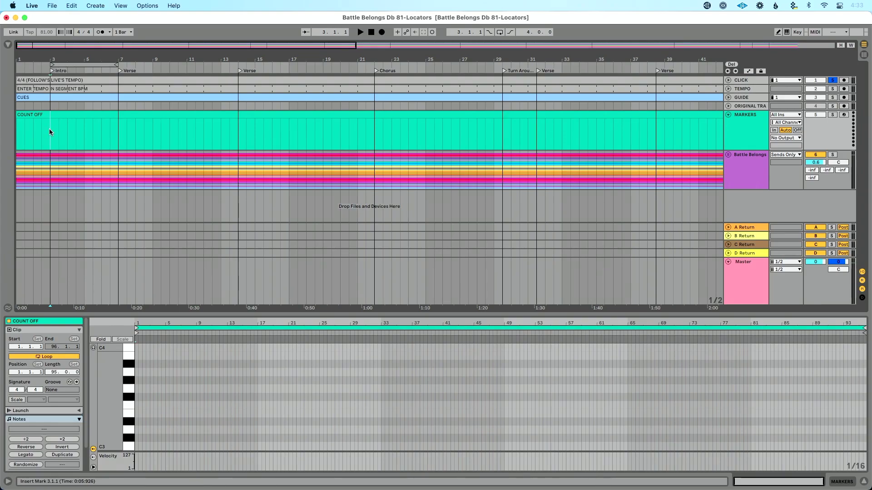
key(super+e)
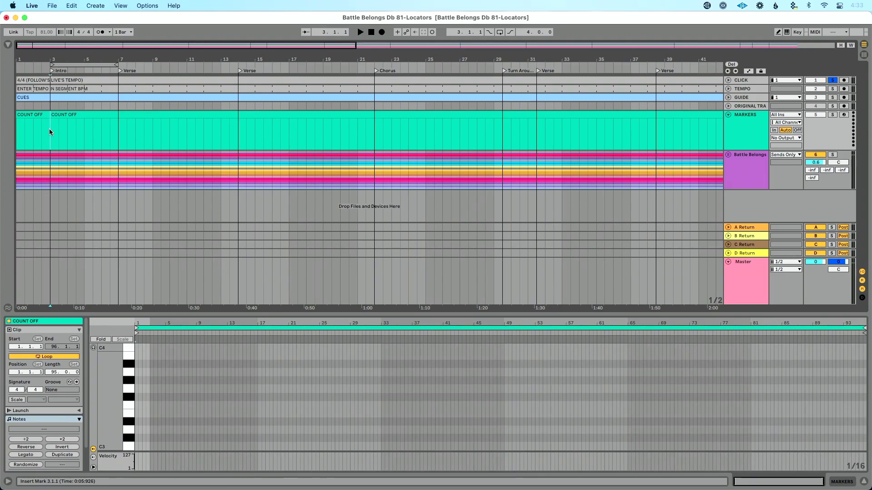
Name the clip piece starting at bar 3 INTRO.
key(Right)
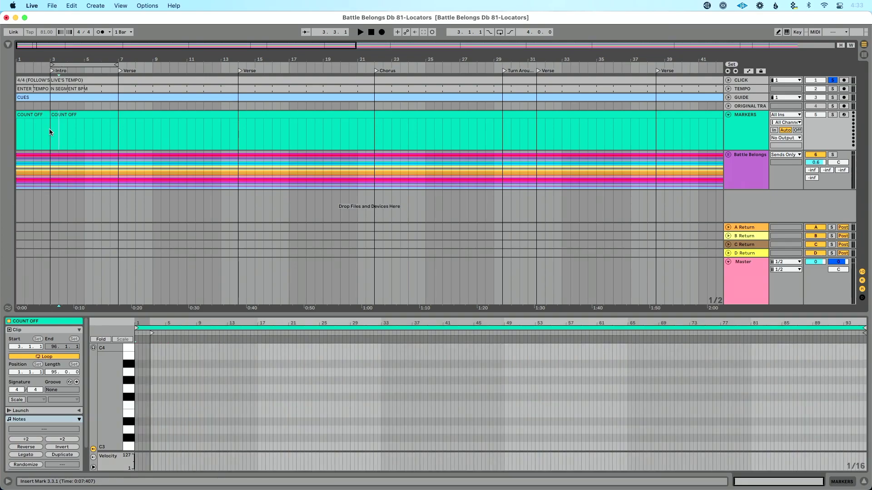
key(super+r)
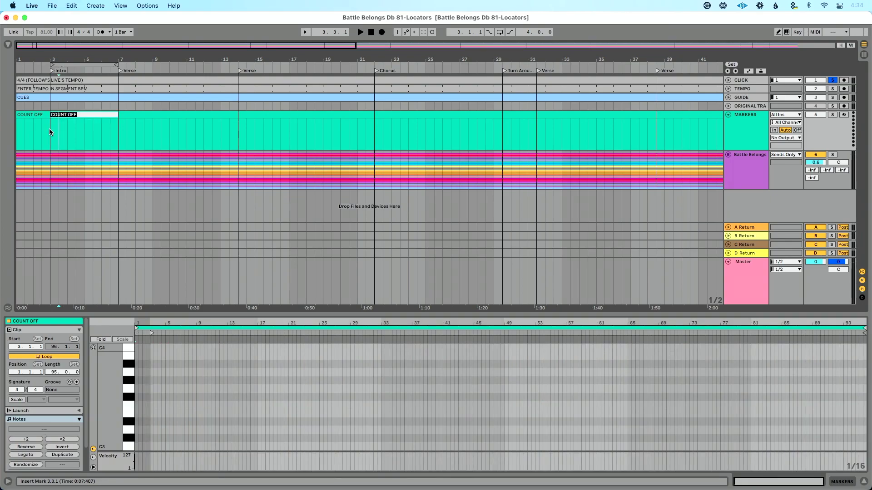
text(INTRO)
key(Return)
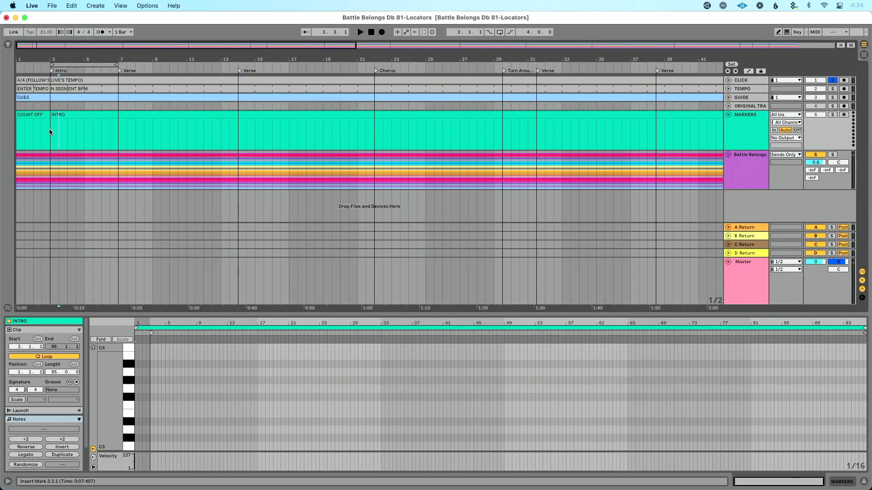
key(Right)
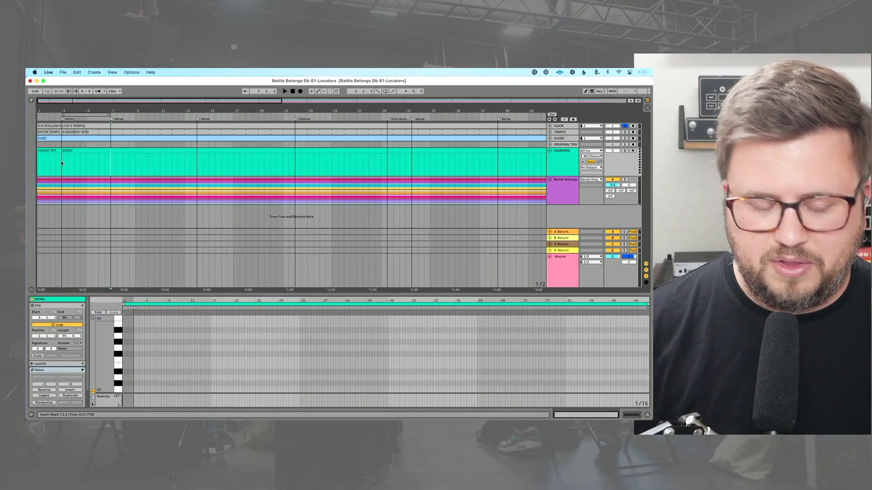
Split the clip at bar 7, name the new piece VERSE, and split again at bar 14.
key(super+e)
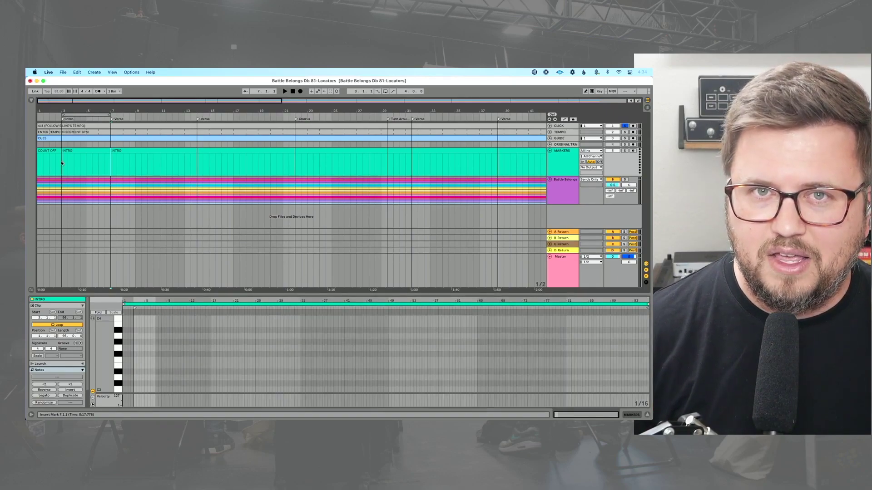
key(Right)
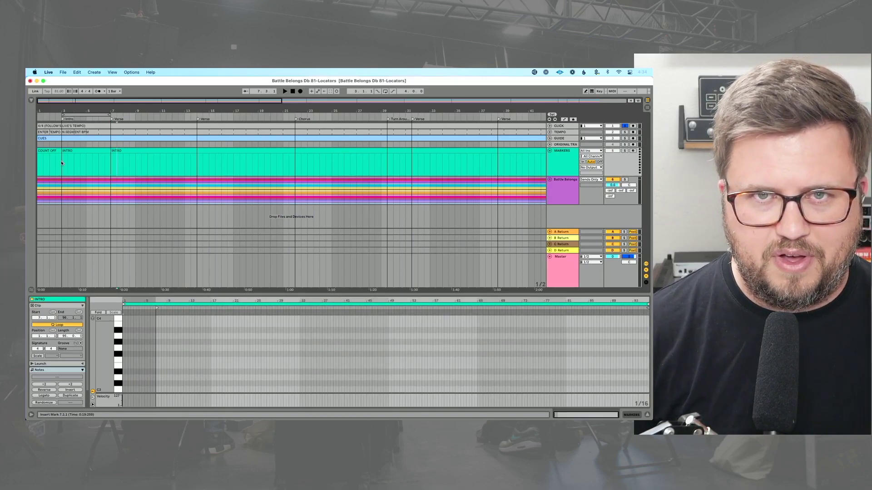
key(super+r)
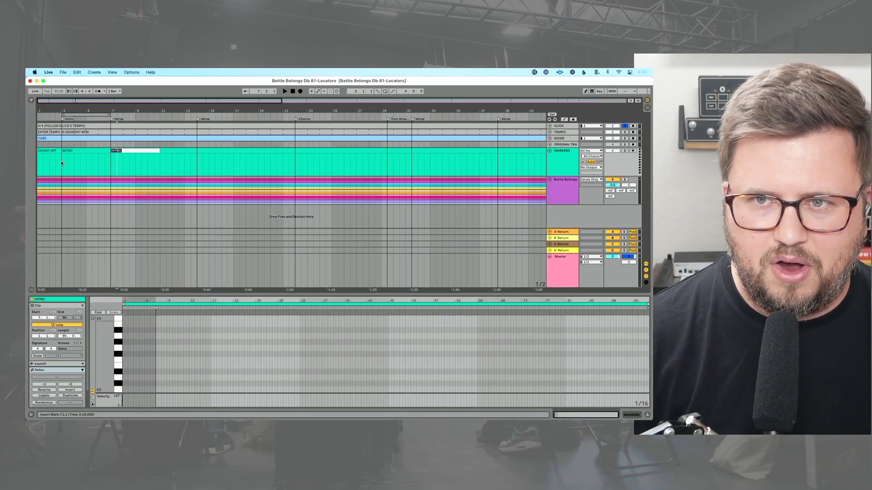
text(VERSE)
key(Return)
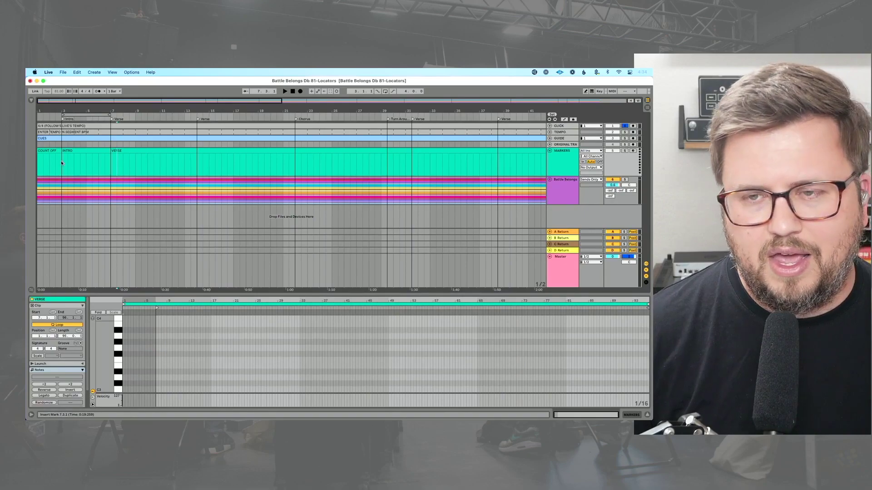
key(Right)
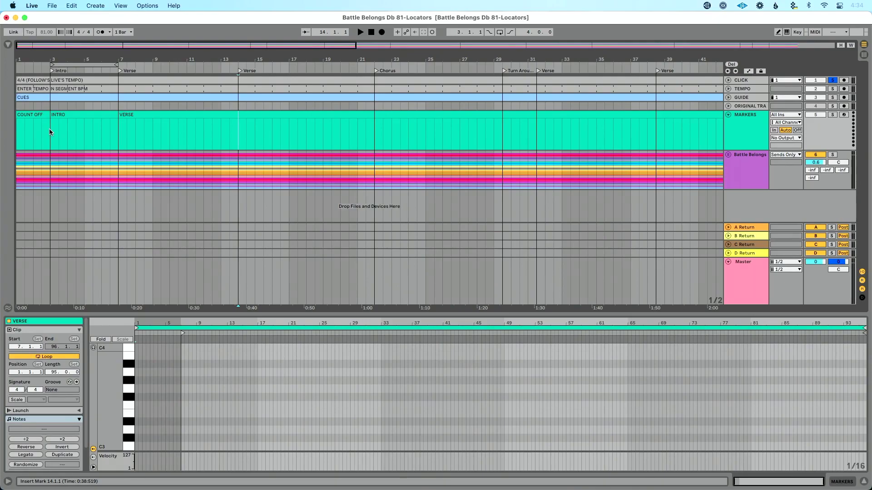
key(super+e)
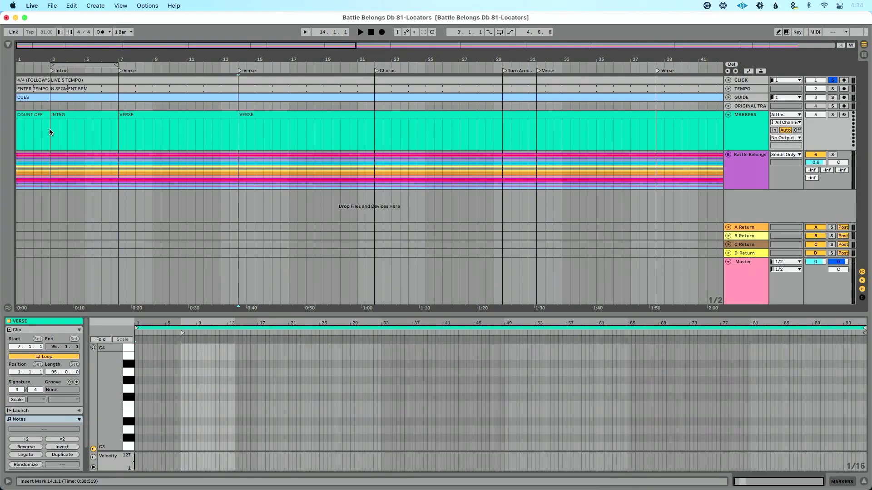
Keep the name VERSE for the clip piece starting at bar 14.
key(Right)
key(super+r)
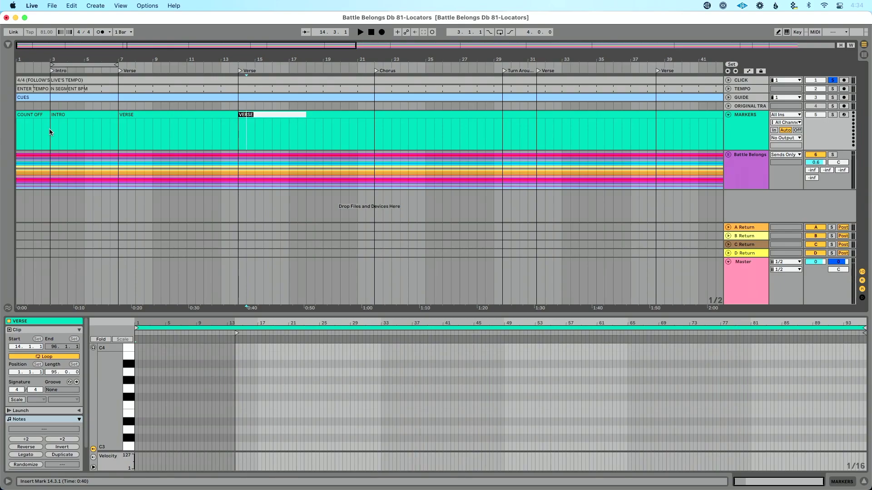
key(Return)
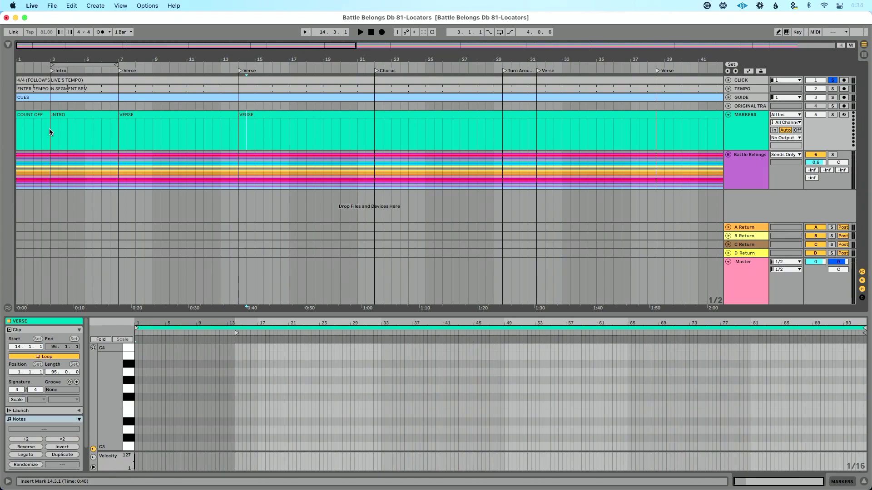
Split the marker clip at the Chorus locator at bar 22 and name the piece CHORUS.
key(ctrl+Right)
key(ctrl+e)
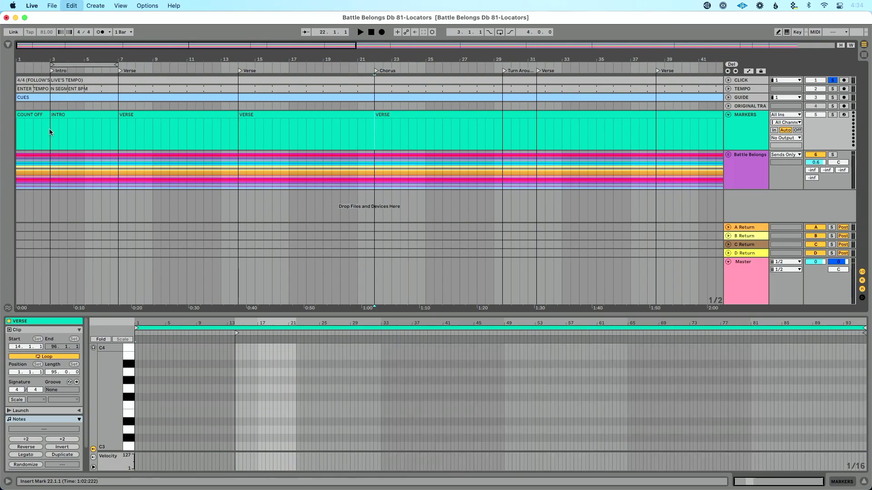
key(ctrl+r)
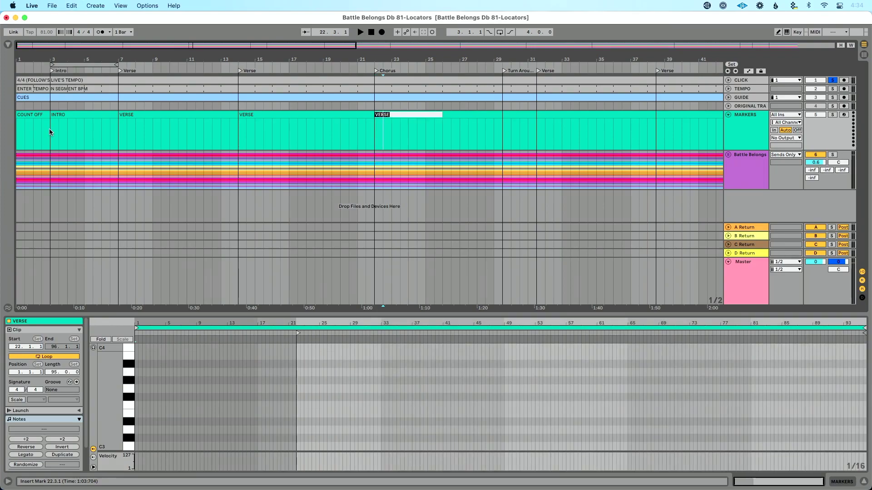
text(CHORUS)
key(Return)
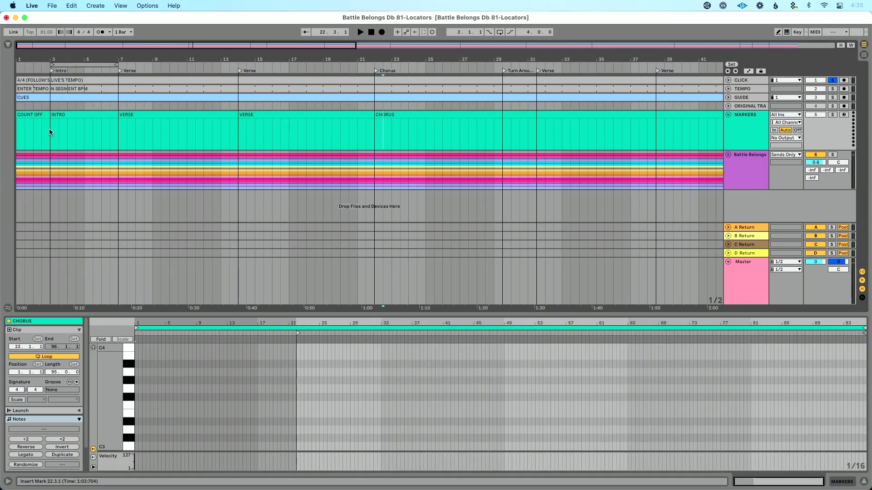
key(ctrl+Right)
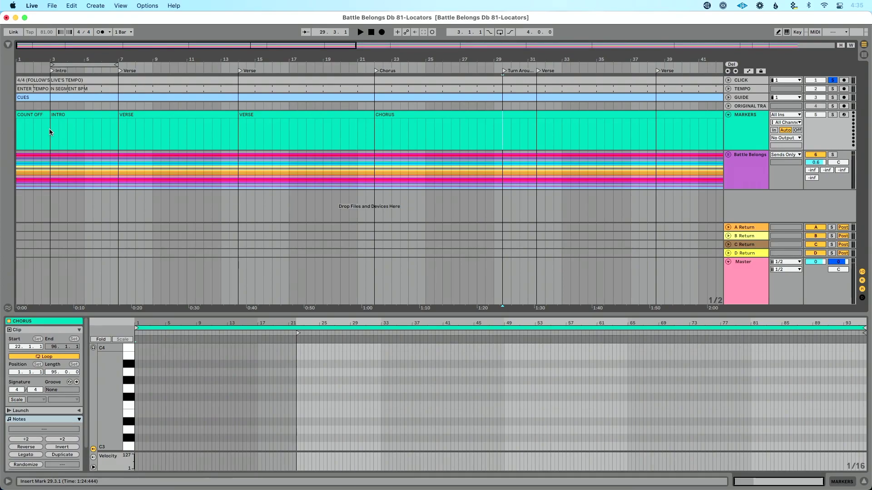
Split the marker clip at bars 29 and 31, naming the new pieces TURN and VERSE.
key(super+d)
key(Right)
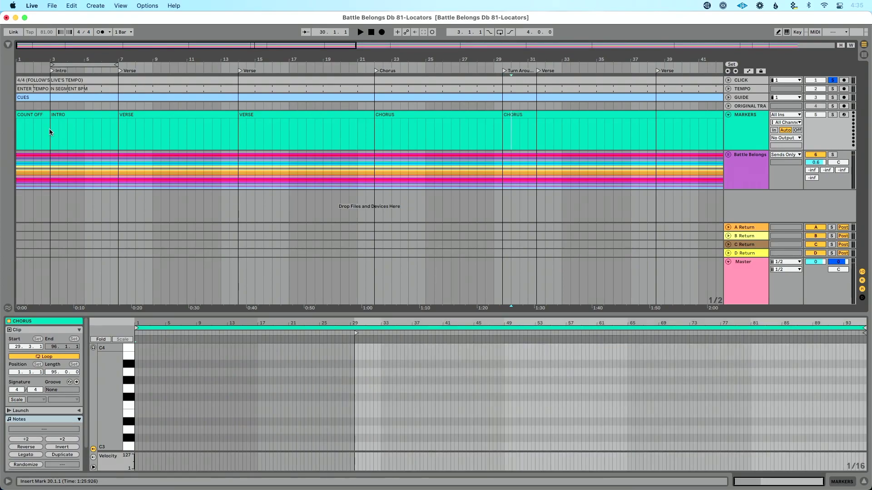
key(super+r)
text(TURN)
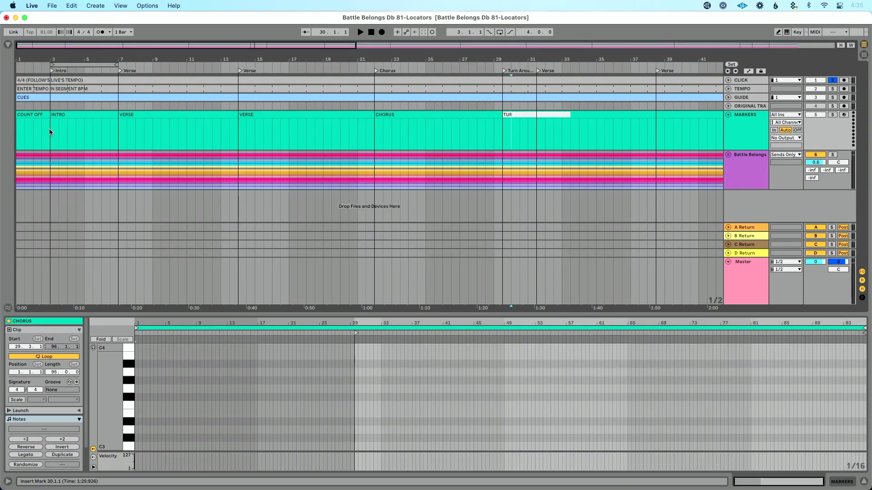
key(Return)
key(Right)
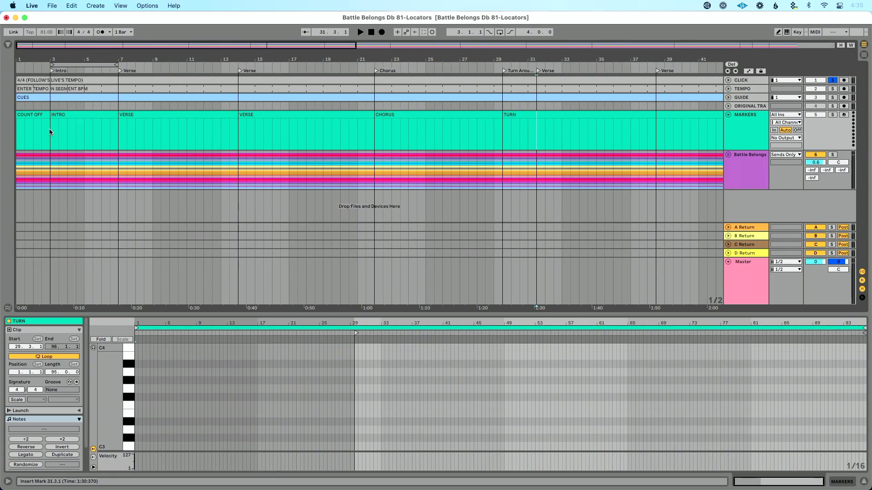
key(super+e)
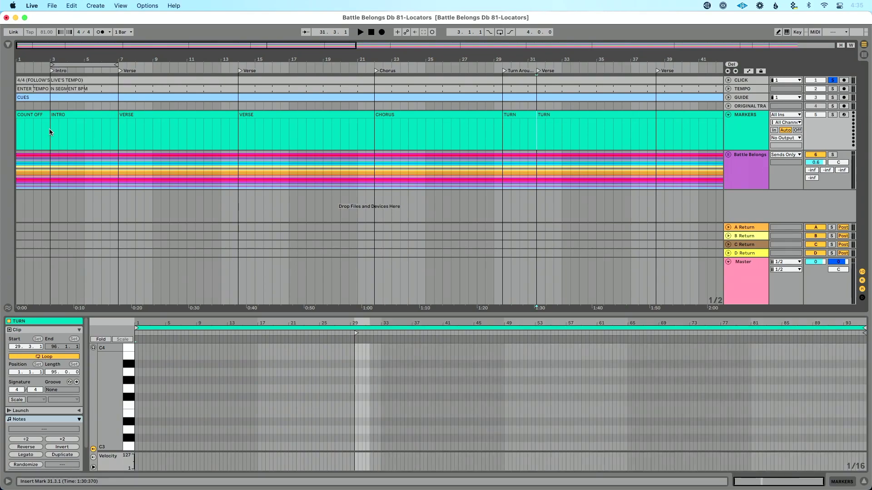
key(Right)
key(super+r)
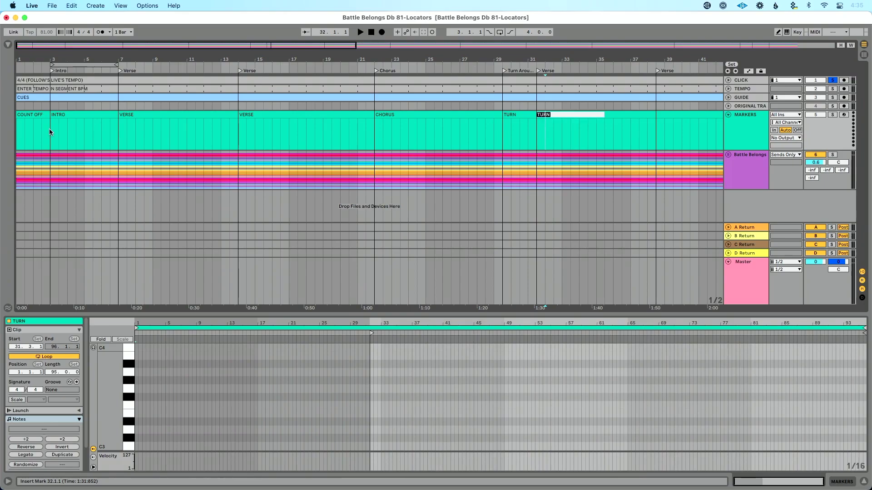
text(VERSE)
key(Return)
Split at bars 39 and 47, naming the pieces VERSE and CHORUS.
key(Right)
key(super+e)
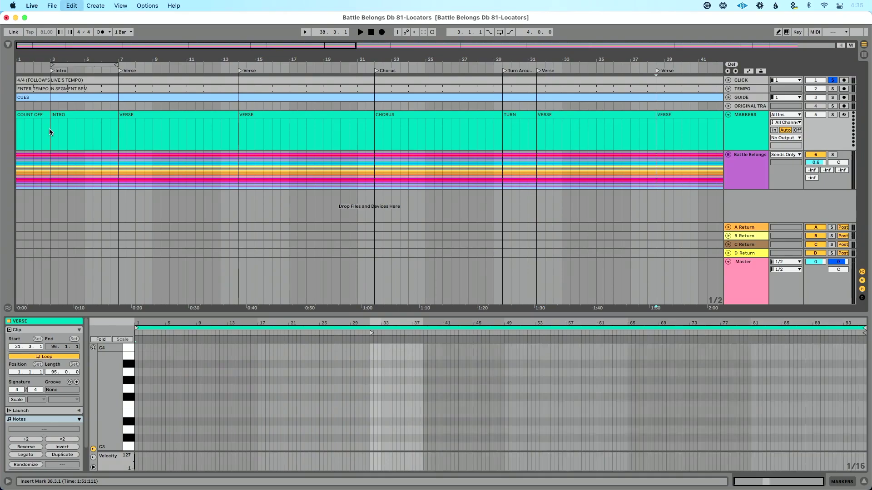
key(super+r)
text(VERSE)
key(Return)
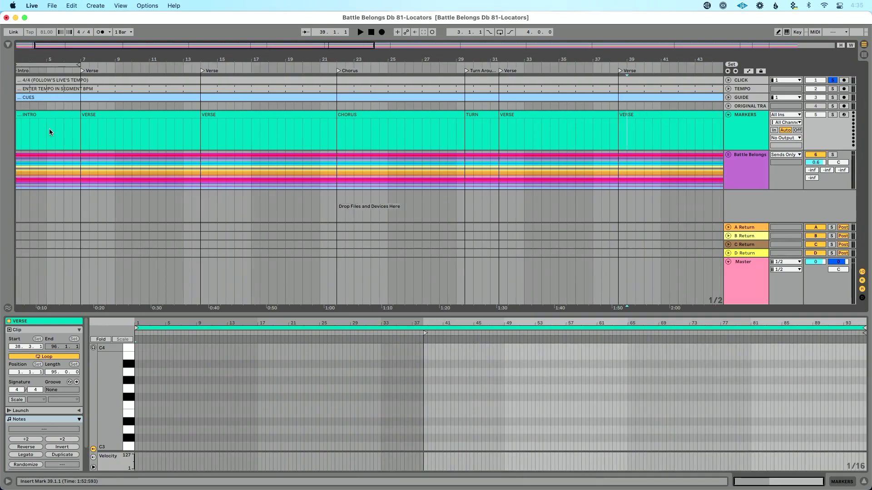
key(Right)
key(super+e)
key(super+r)
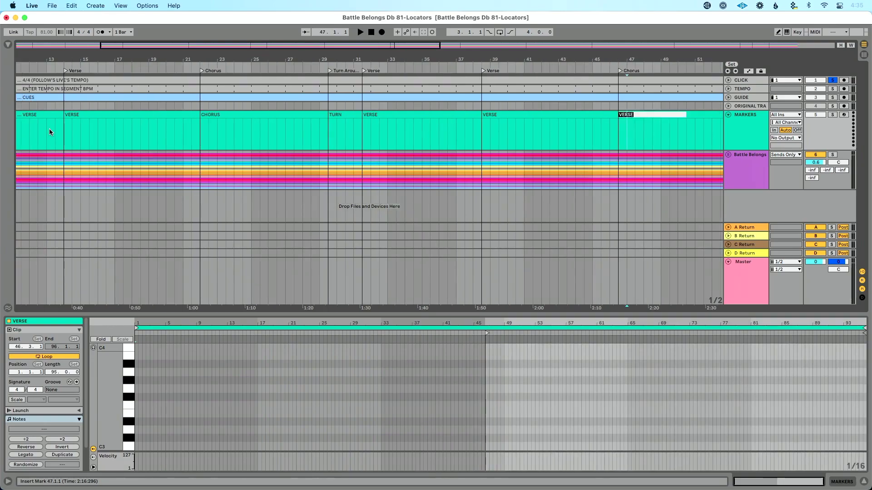
text(CHORUS)
key(Return)
Split at bars 55, 63 and 71, naming the bar-55 and bar-63 pieces BRIDGE.
key(Right)
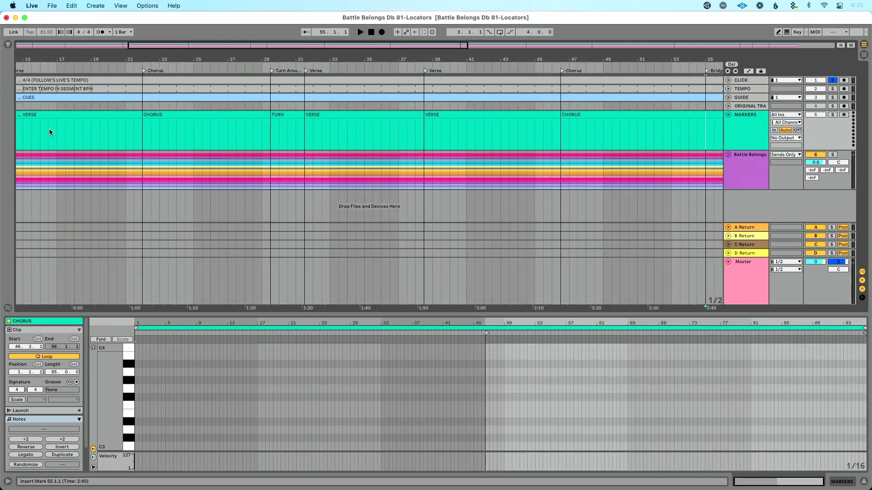
key(super+e)
key(super+r)
text(BRIDGE)
key(Return)
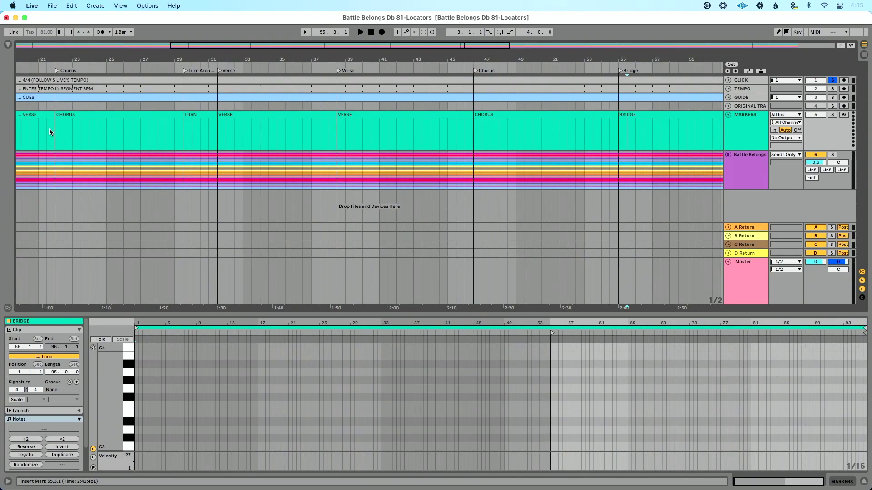
key(Right)
key(super+e)
key(super+r)
key(Return)
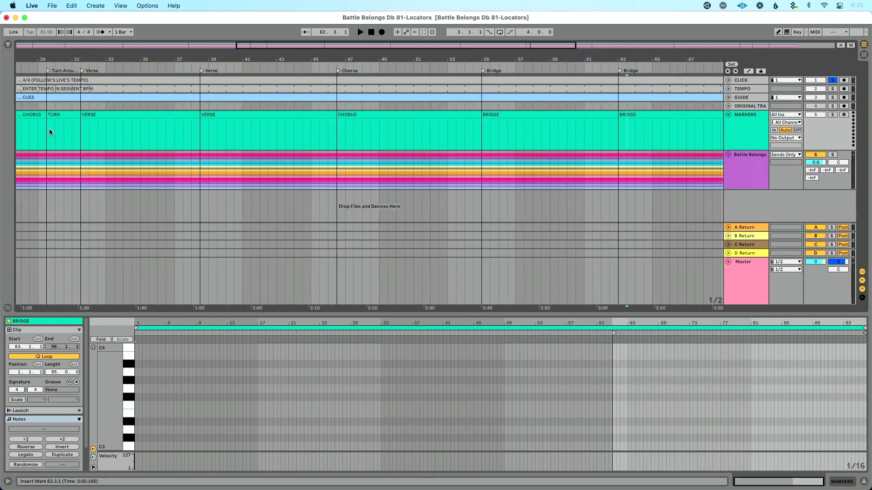
key(Right)
key(super+e)
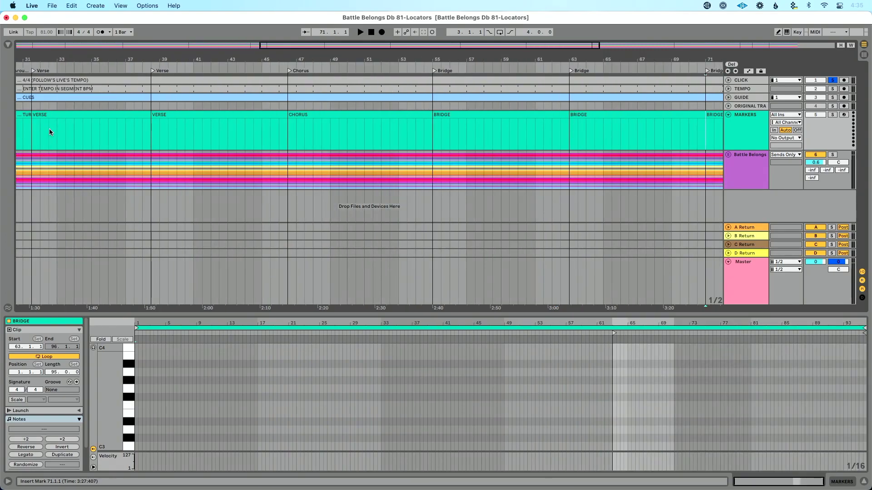
Split at bars 81 and 89, naming the pieces CHORUS and TAG.
key(Right)
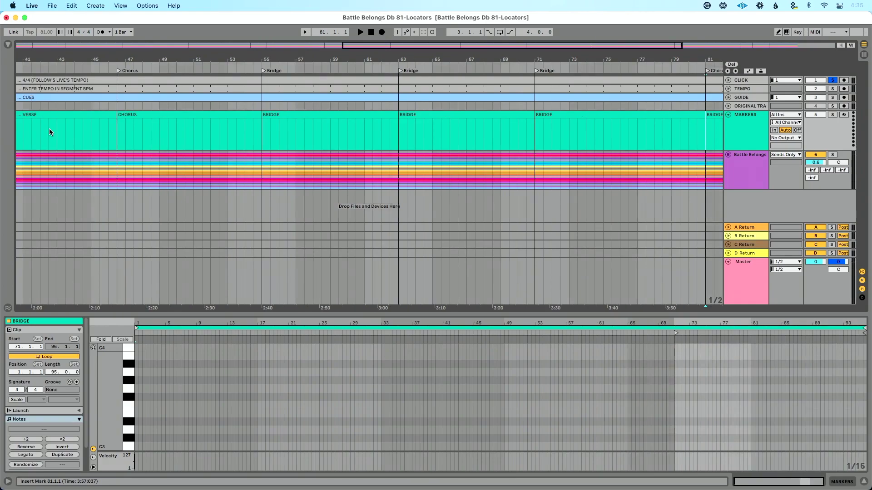
key(ctrl+e)
key(ctrl+r)
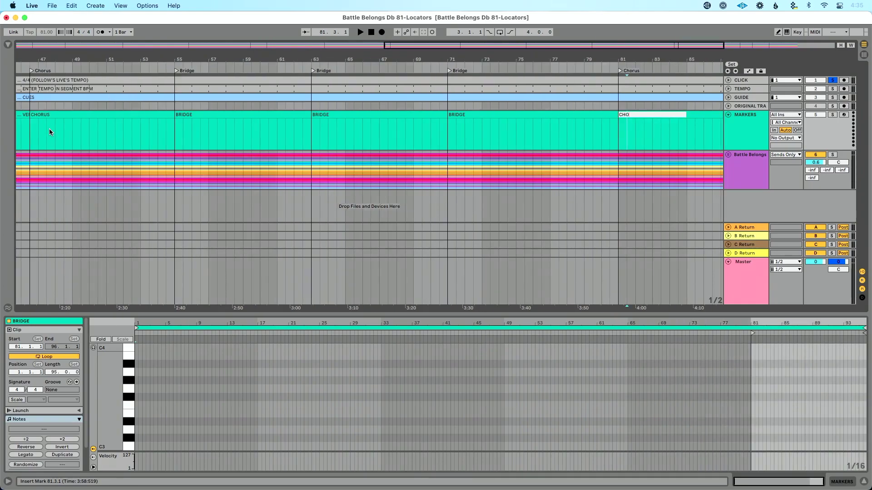
text(CHORUS)
key(Return)
key(Right)
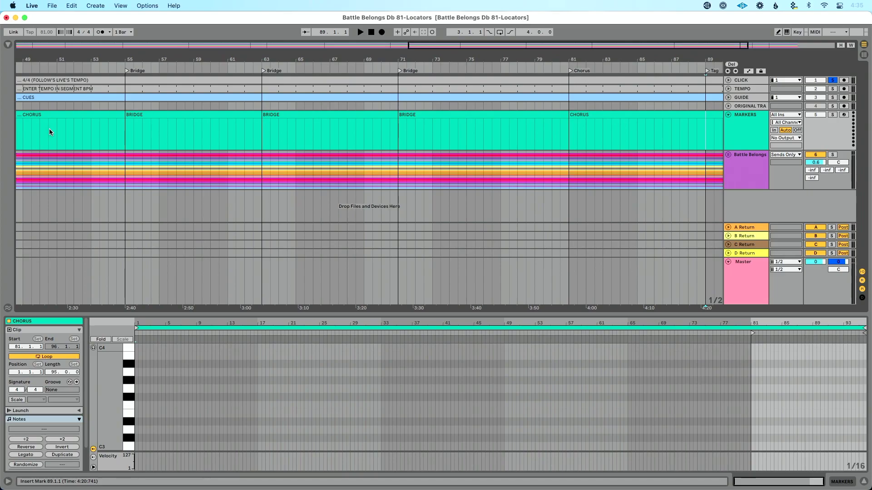
key(ctrl+e)
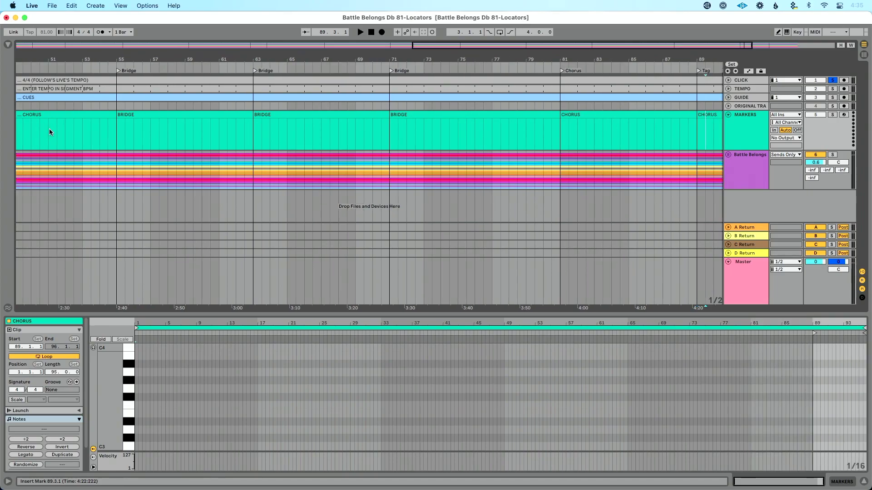
key(ctrl+r)
text(TA)
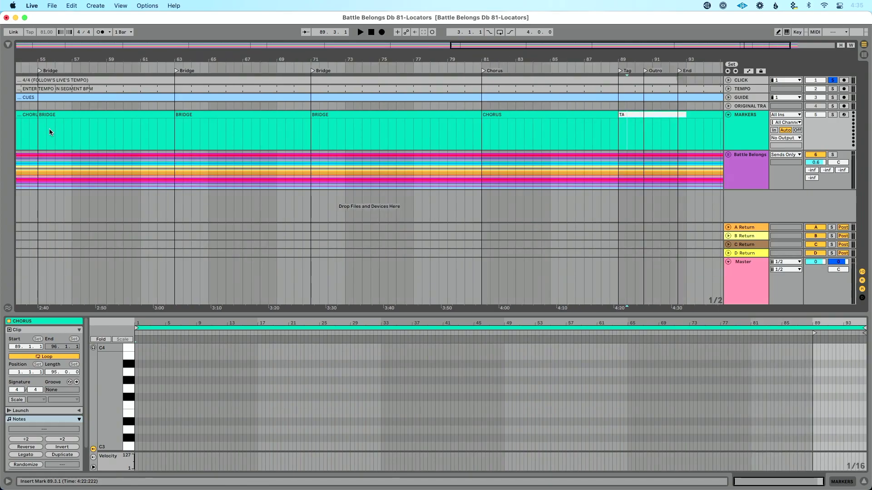
text(G)
key(Return)
Split at bars 91 and 93, naming the pieces OUTRO and END, and save the set.
key(Right)
key(Right)
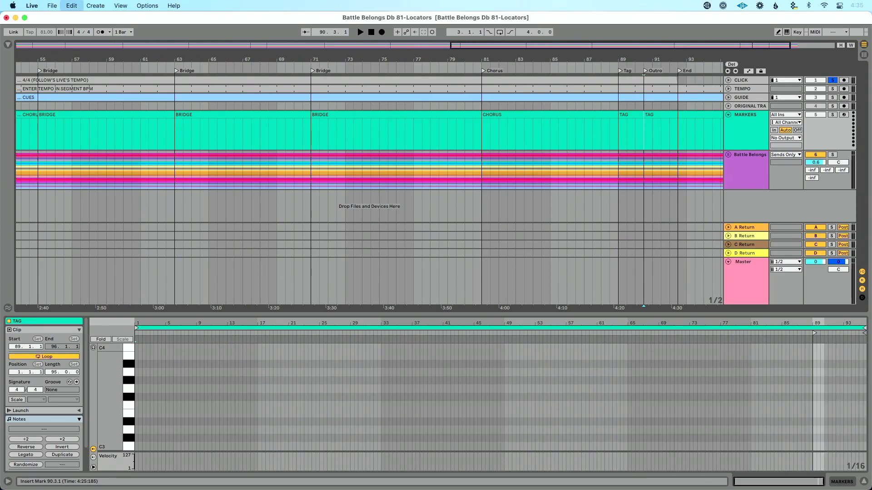
key(ctrl+e)
key(ctrl+r)
text(C)
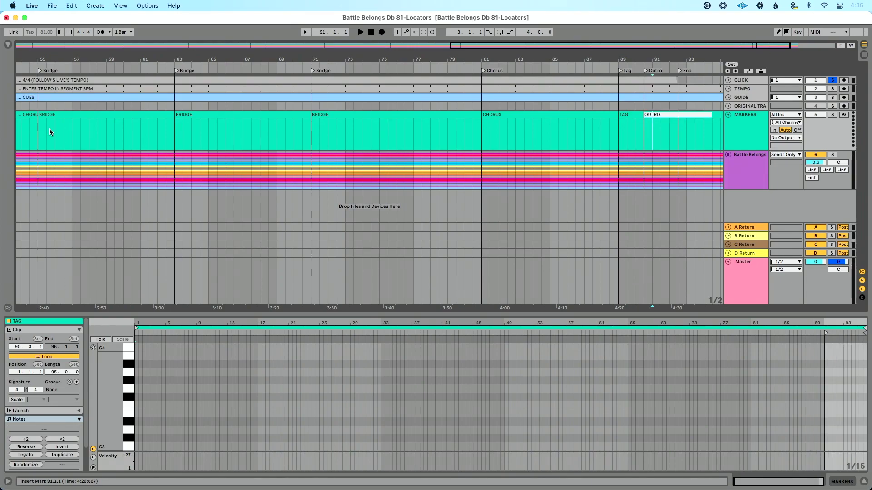
text(UTRO)
key(Return)
key(Right)
key(ctrl+e)
key(ctrl+r)
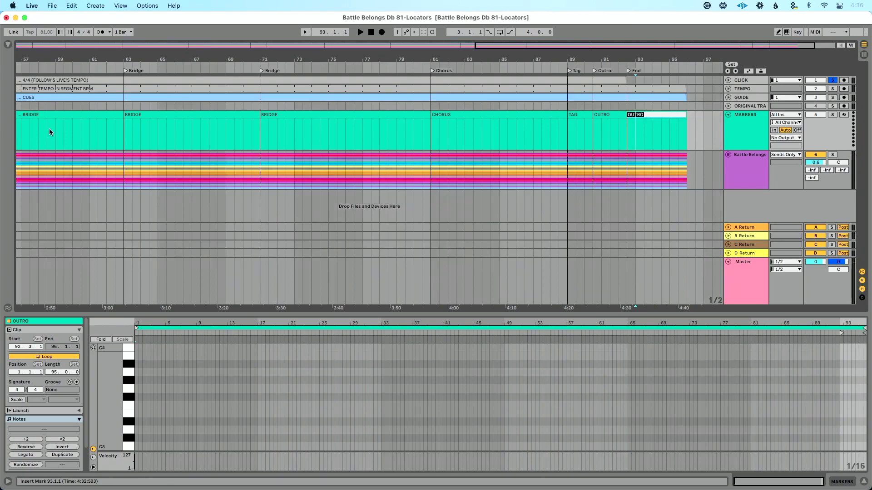
key(Return)
key(ctrl+s)
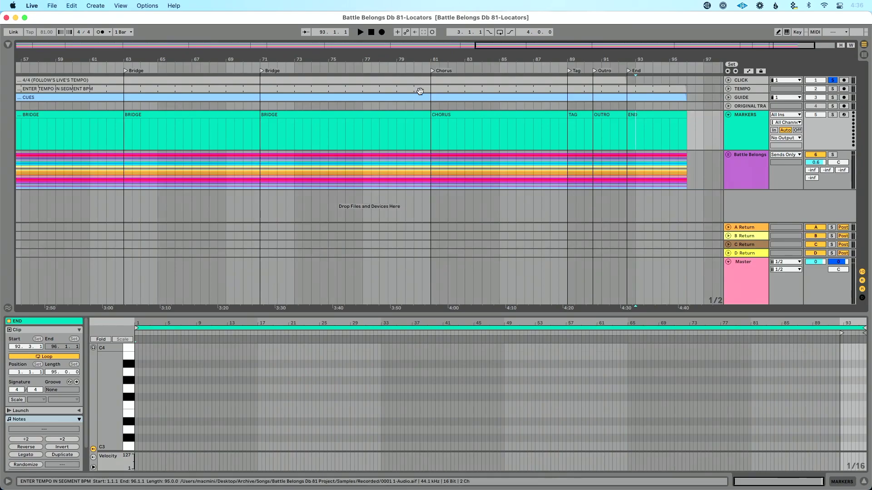
Fold the MARKERS track and expand Archive > Templates in the file browser.
click(728, 114)
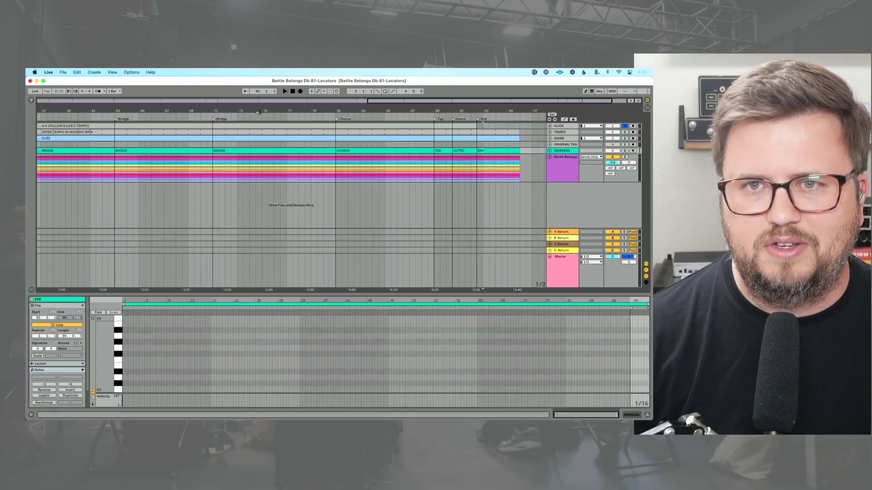
key(super+alt+b)
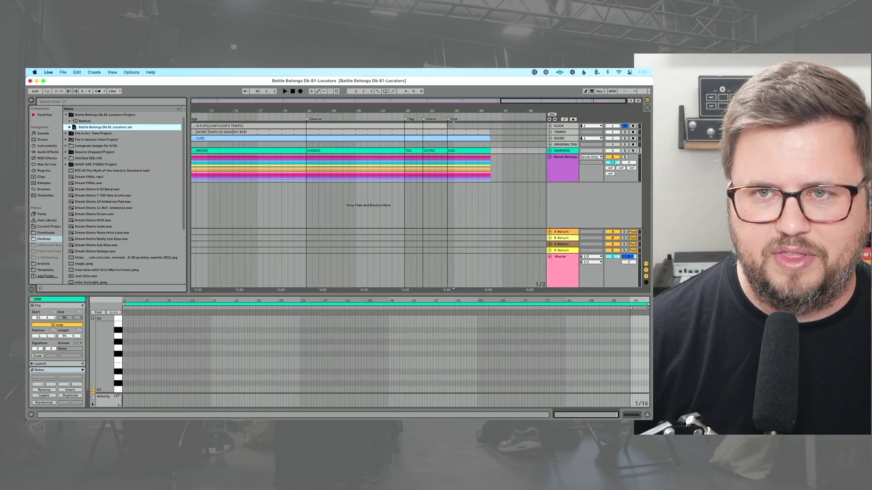
click(66, 115)
click(66, 114)
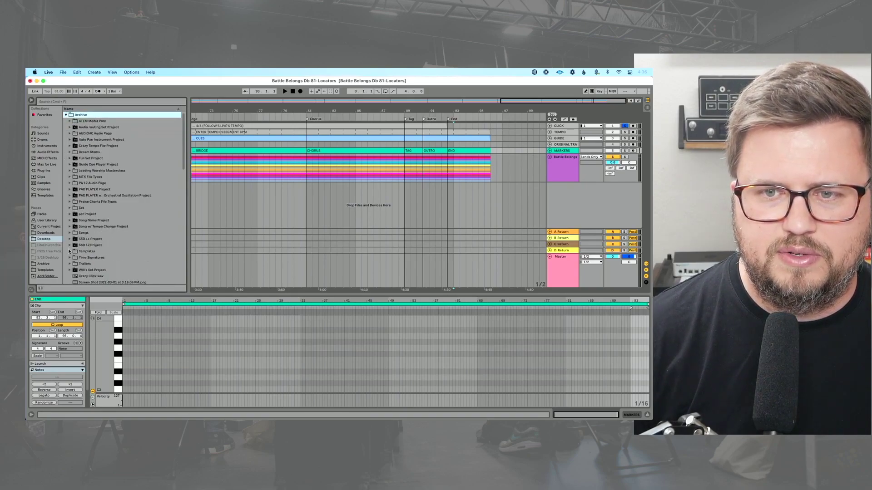
click(69, 251)
Expand FS25-FREE TRACKS TEMPLATE.als to reveal its CLICK, TEMPO and GUIDE tracks.
click(74, 223)
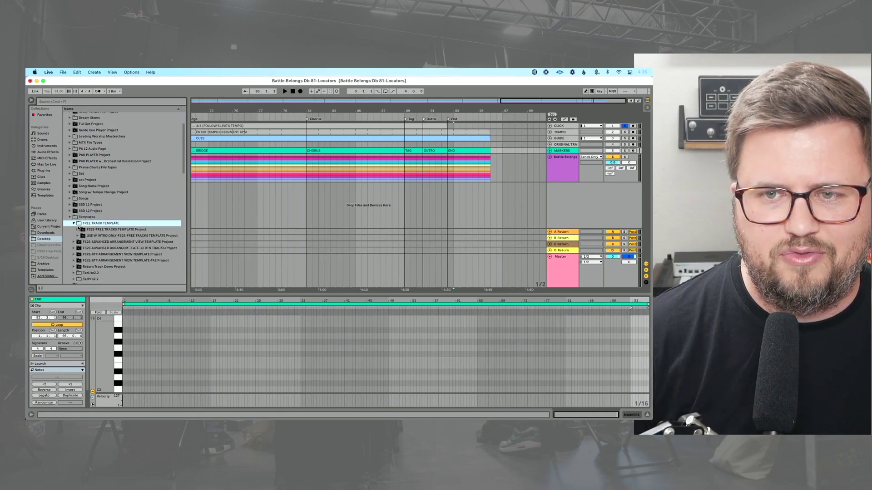
click(78, 230)
click(83, 242)
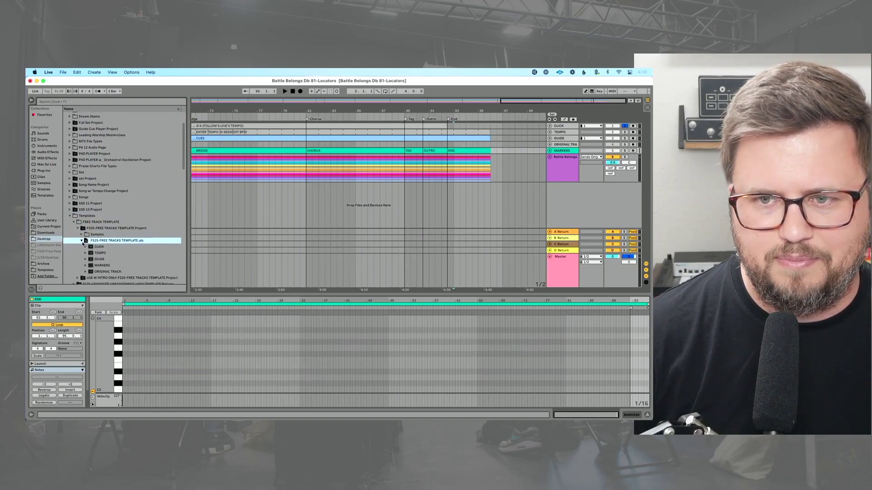
click(113, 214)
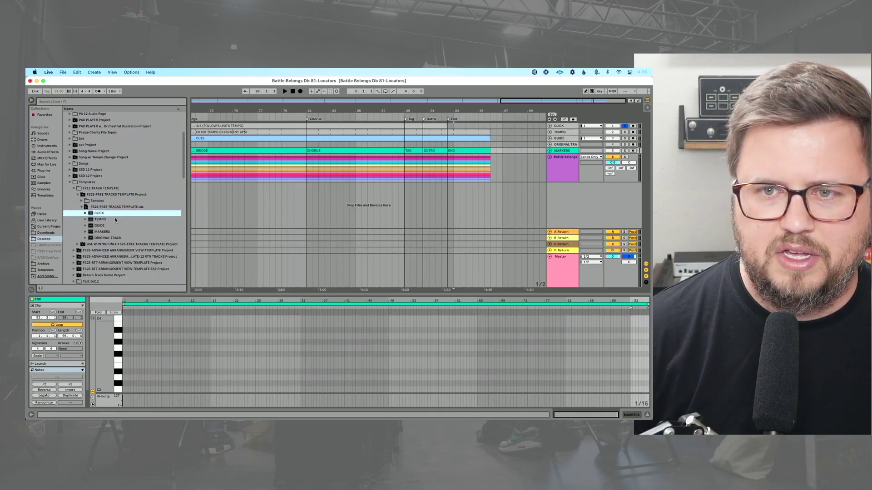
click(115, 220)
click(116, 227)
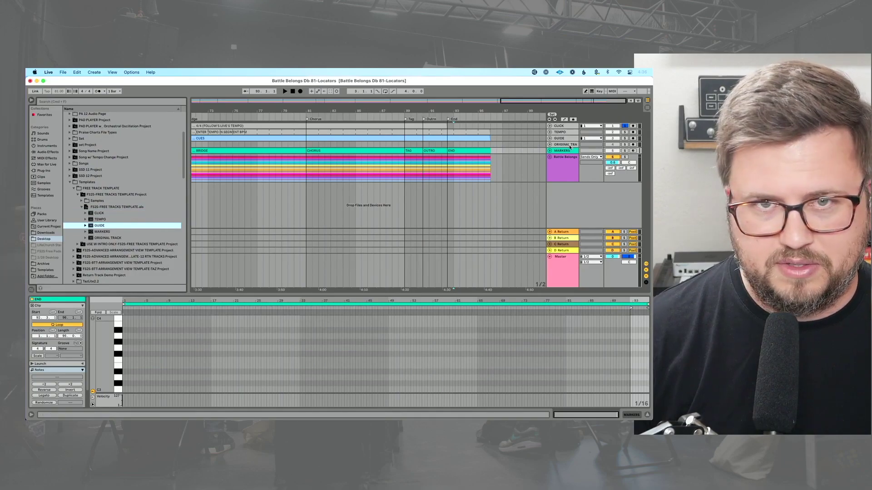
Drag the MARKERS track above ORIGINAL TRACK to match the template's order.
drag(571, 151, 571, 145)
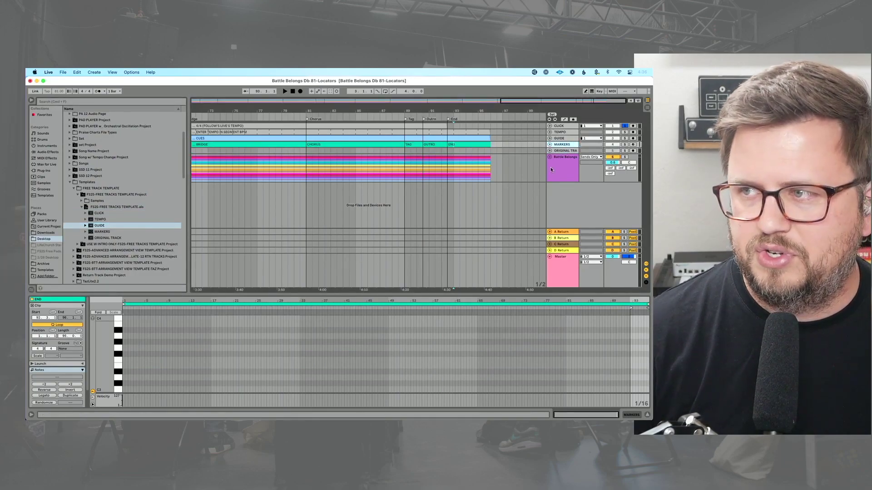
click(562, 152)
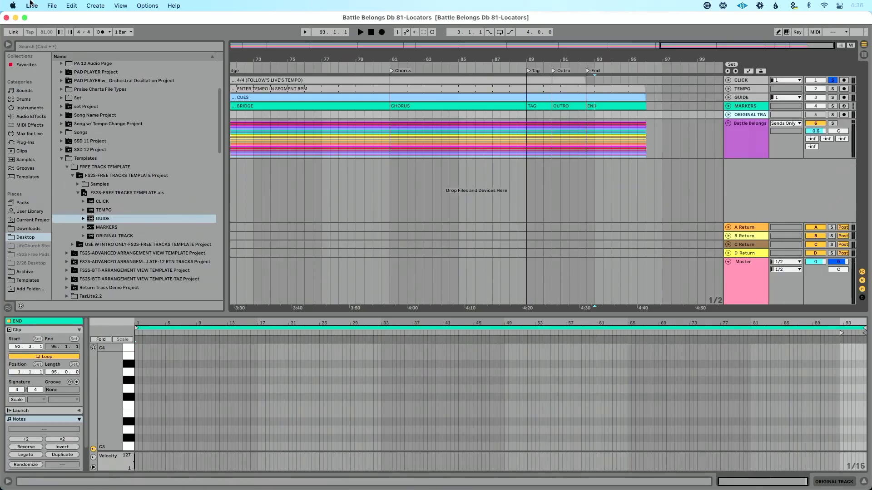
click(52, 6)
Open the recent set FS2S-FREE TRACKS TEMPLATE and hide the browser.
mouse_move(82, 40)
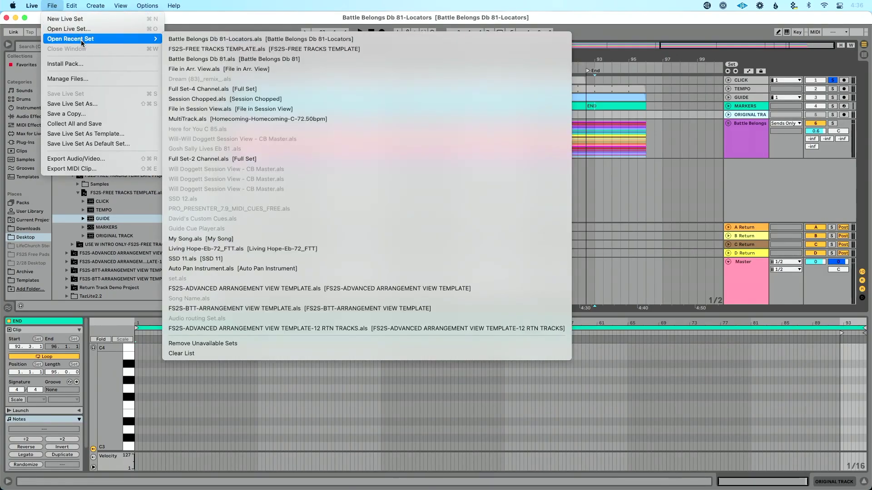
click(244, 49)
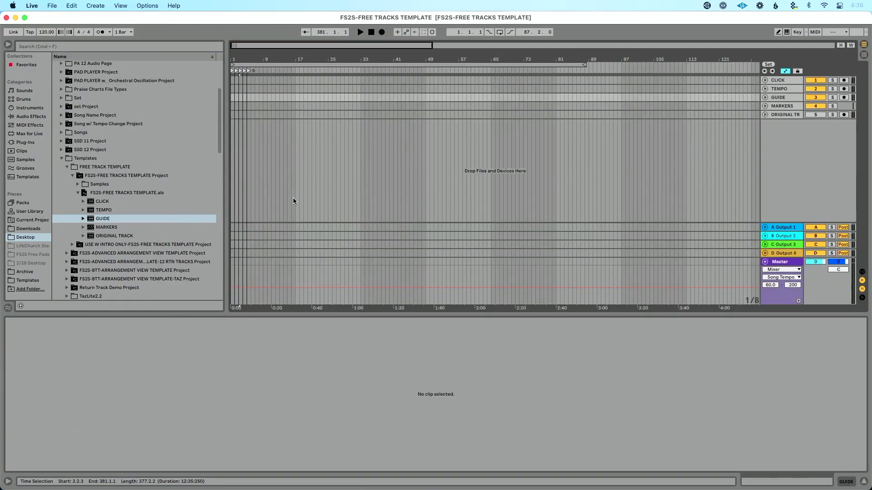
key(super+alt+b)
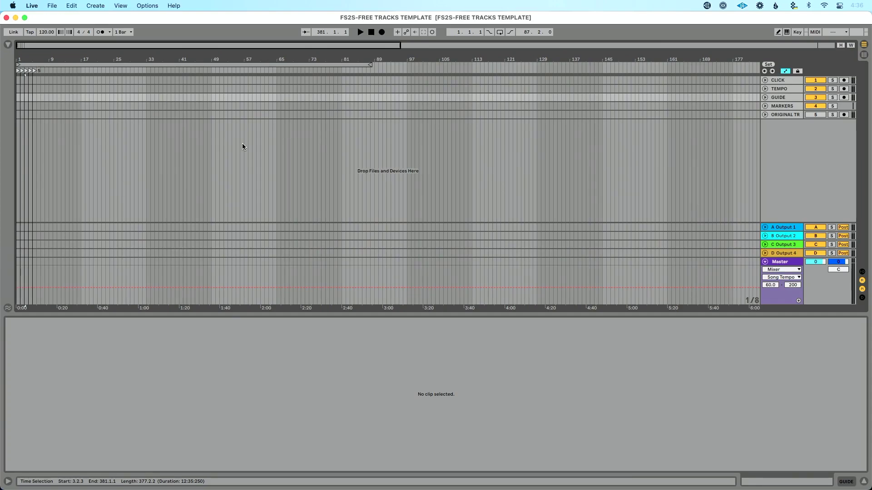
Save the set to the Desktop under the new name WILLS SET.
key(super+shift+s)
click(292, 169)
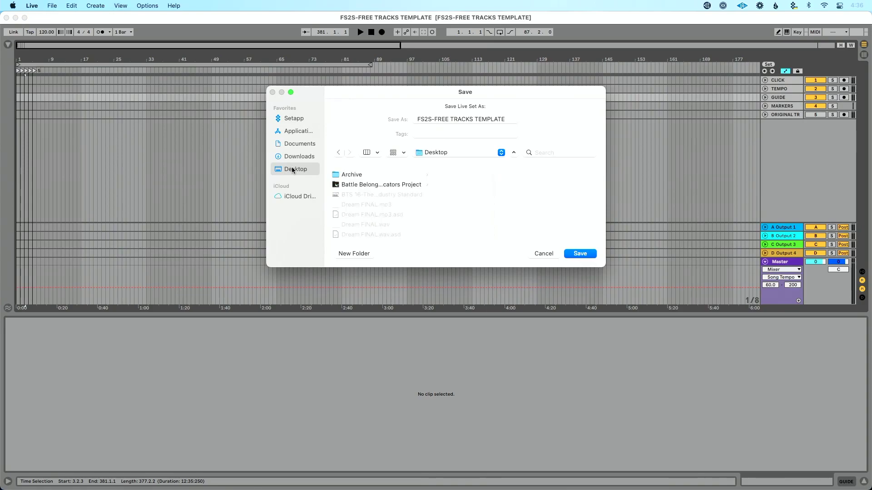
triple_click(483, 119)
text(WILLS SET)
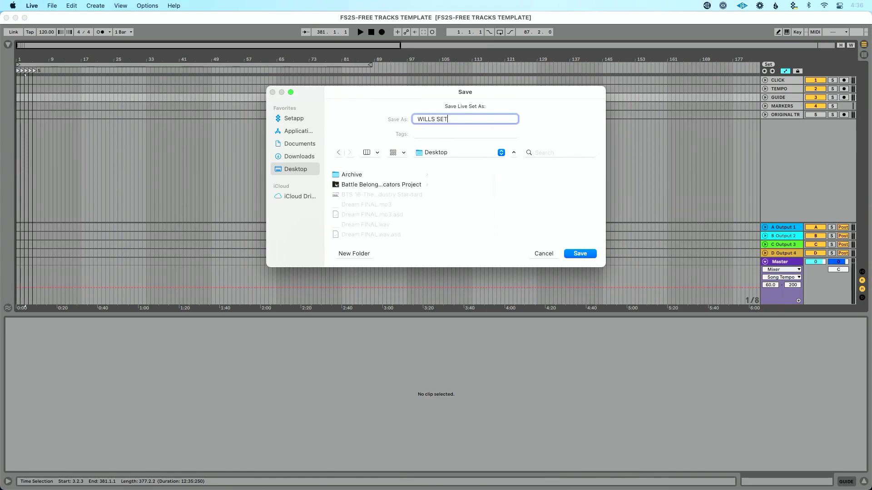
key(Return)
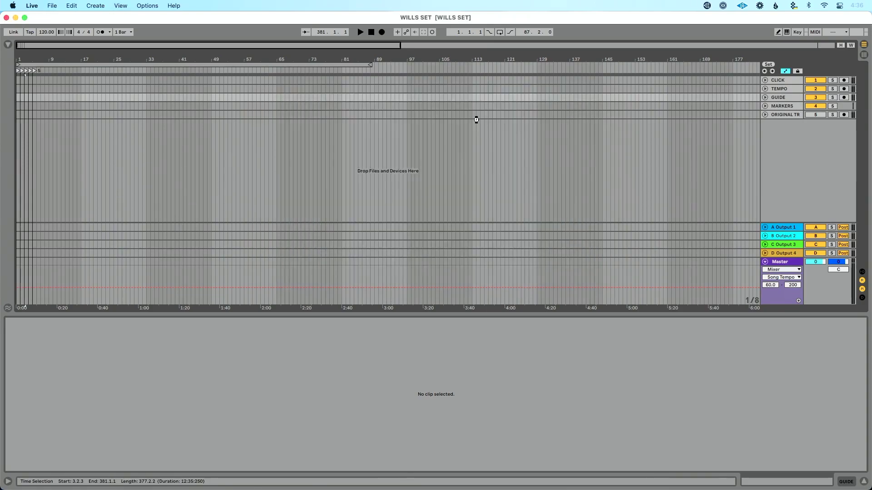
Import the Battle Belongs Db 81-Locators set from the Desktop into the arrangement.
click(9, 45)
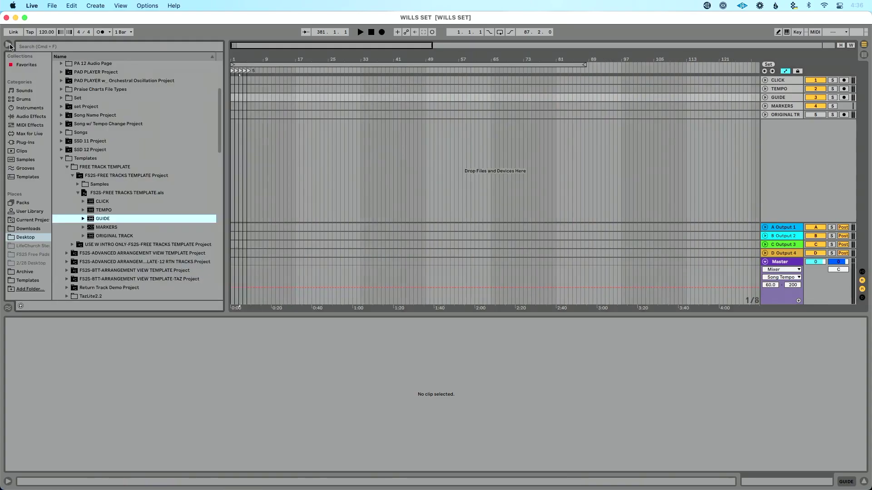
click(32, 238)
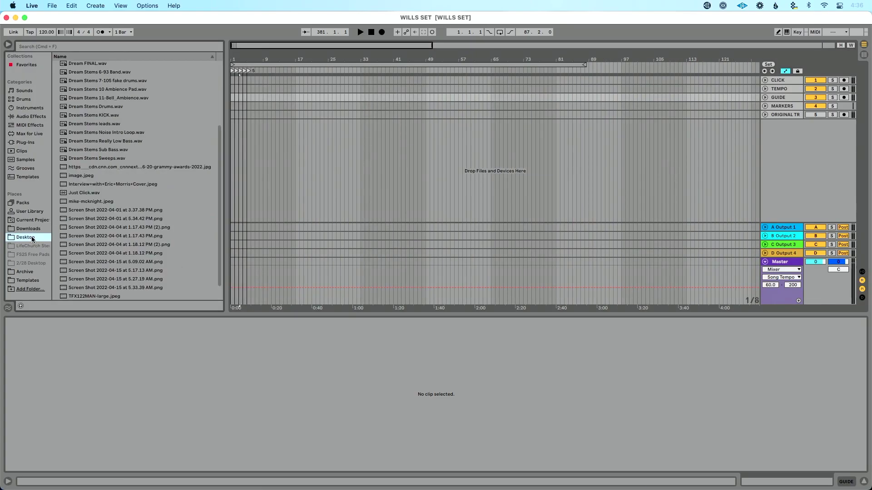
scroll(60, 92, up, 5)
click(56, 73)
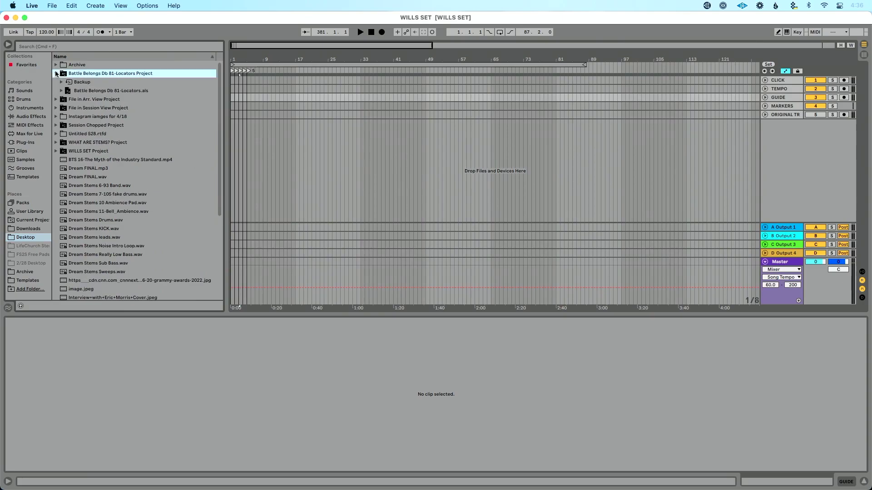
drag(67, 90, 245, 129)
Hide the file browser and the return tracks.
click(8, 44)
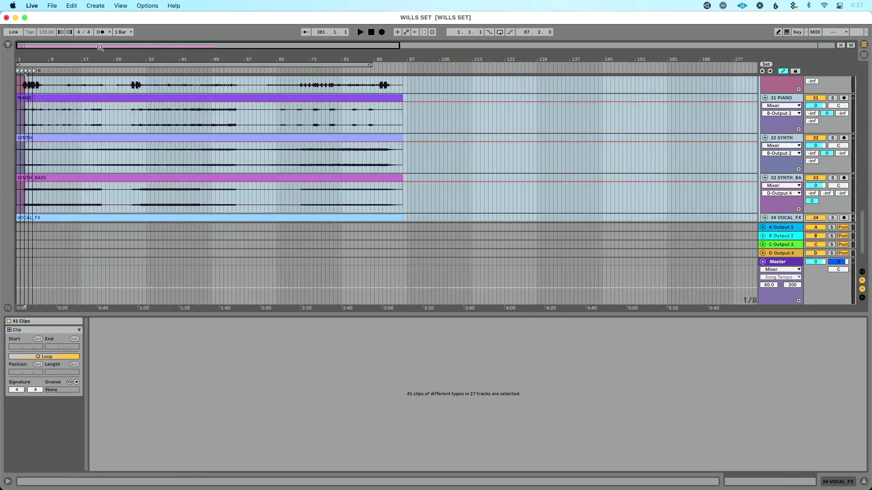
scroll(667, 170, up, 10)
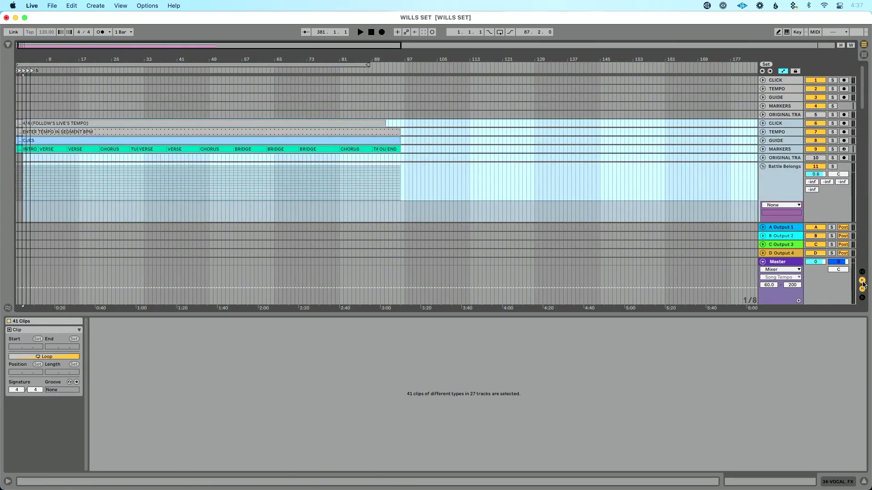
click(862, 282)
Fold the Battle Belongs group, remove locators 5, 4 and 3, and move locator 2 to bar 96.
click(762, 167)
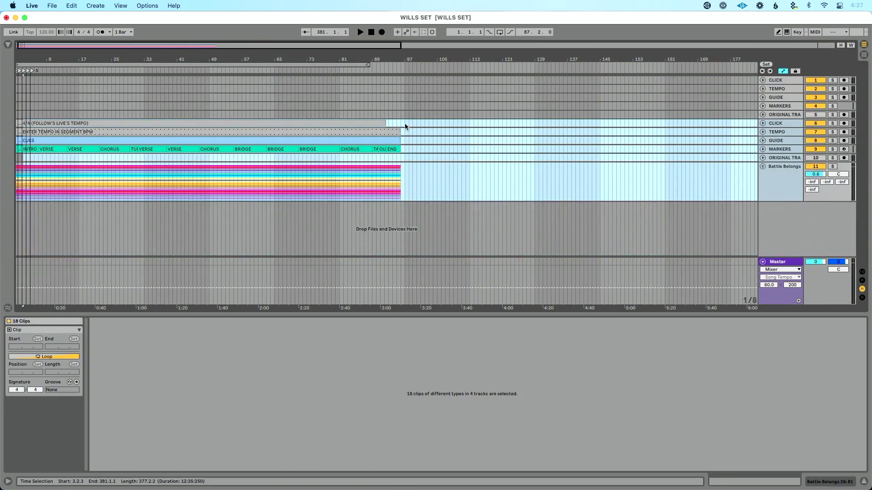
scroll(59, 76, up, 3)
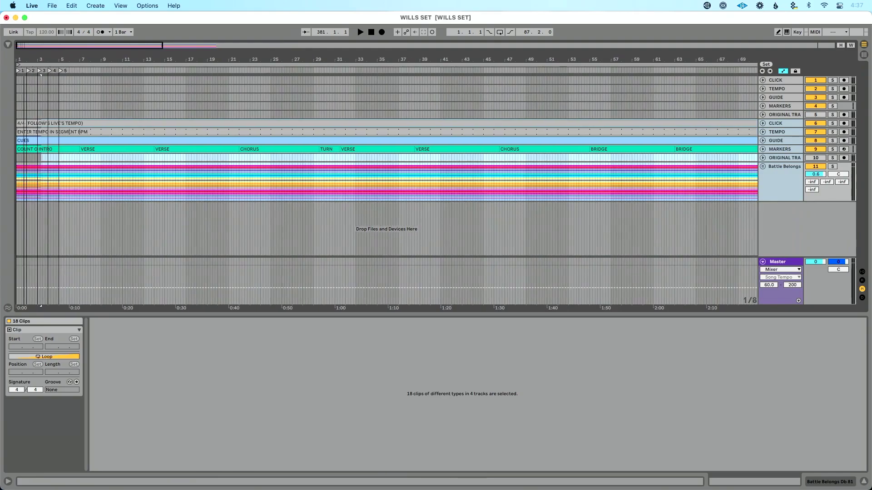
click(61, 72)
key(super+z)
key(super+z)
key(super+z)
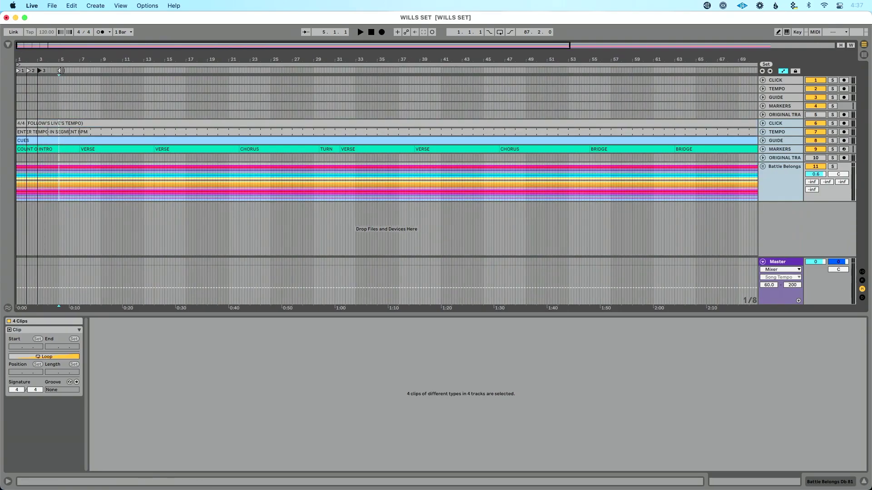
drag(30, 71, 701, 74)
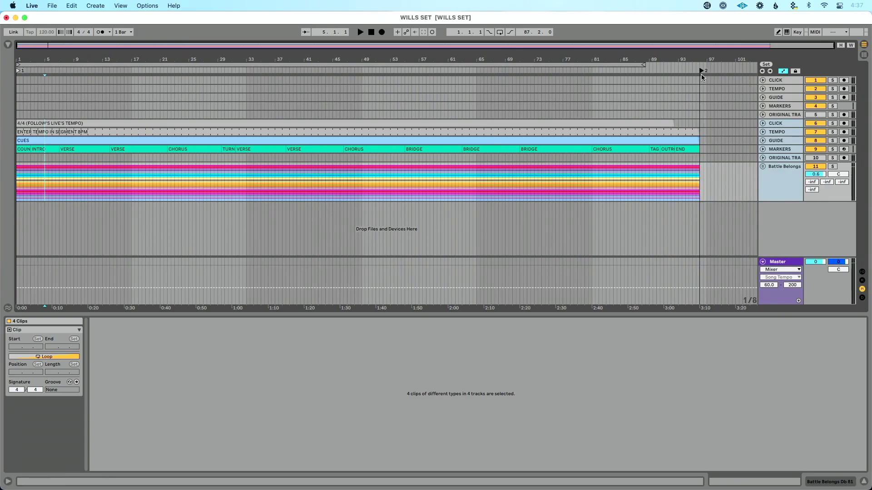
Move all clips from duplicate tracks 6–10 onto the template tracks starting at CLICK.
drag(709, 192, 664, 184)
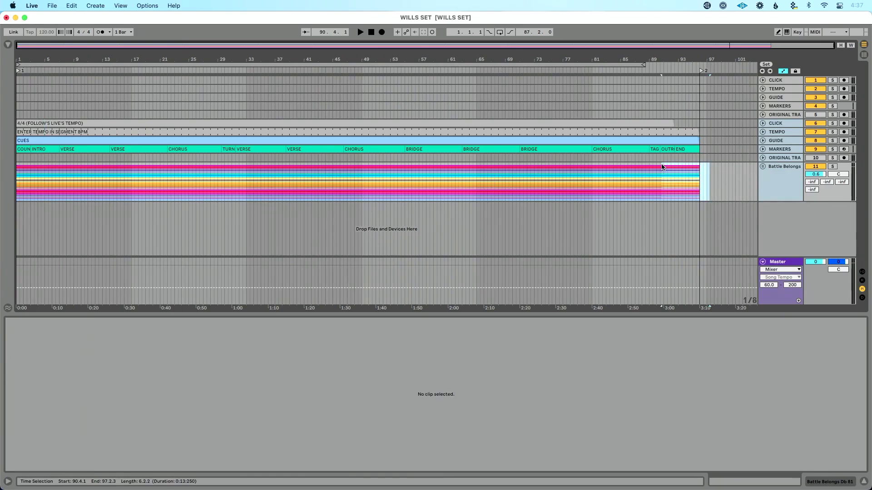
drag(706, 158, 16, 126)
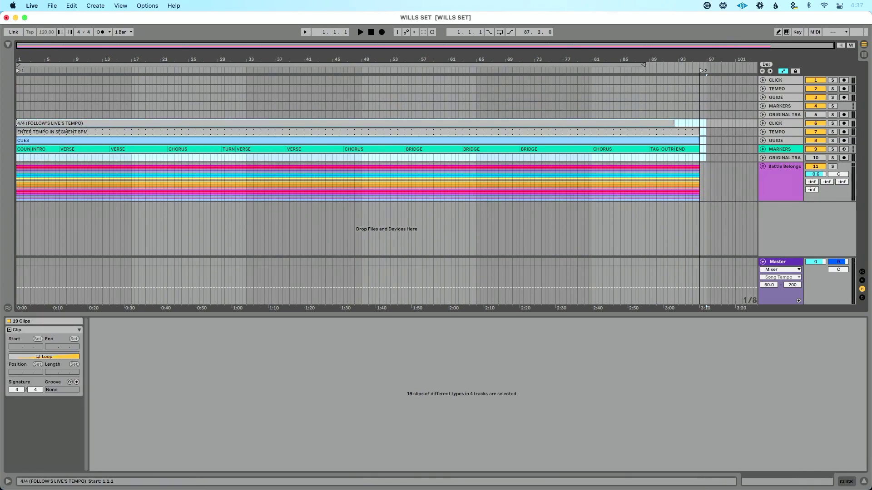
key(Delete)
click(19, 80)
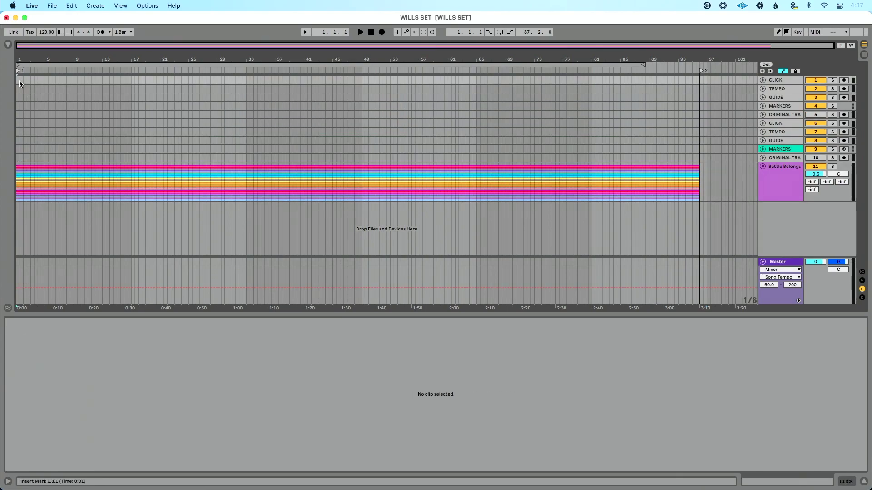
key(super+v)
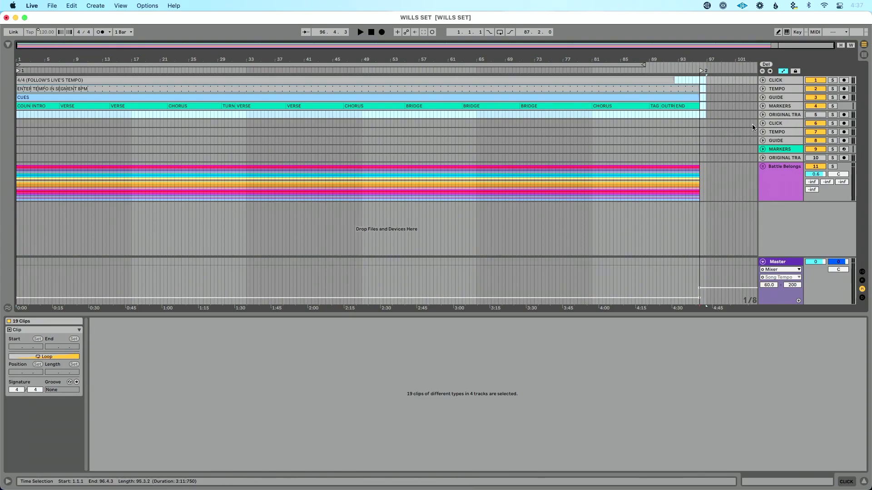
Delete the duplicate tracks 6–10 and check the pasted VERSE and CUES clips.
click(772, 123)
shift+click(784, 158)
key(Delete)
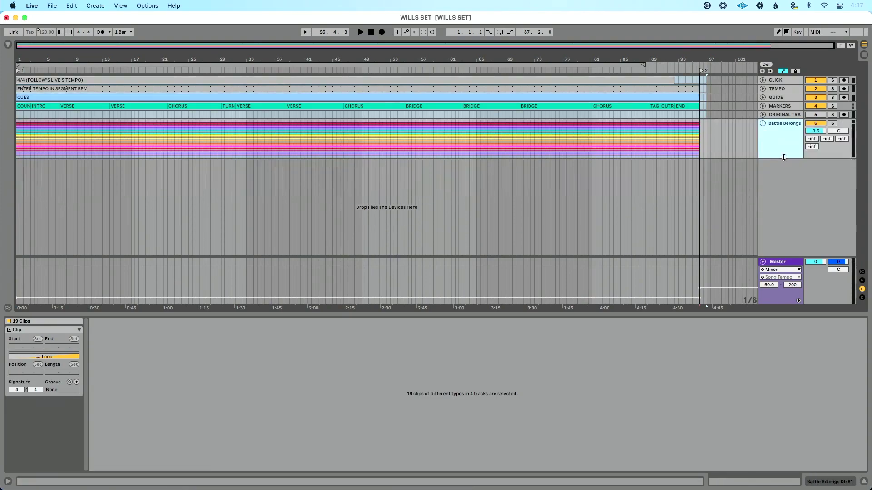
click(567, 125)
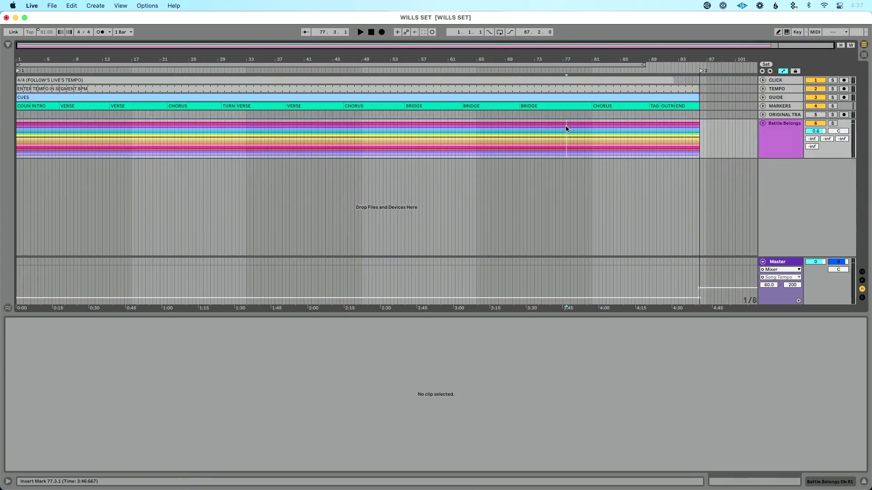
click(93, 105)
click(71, 96)
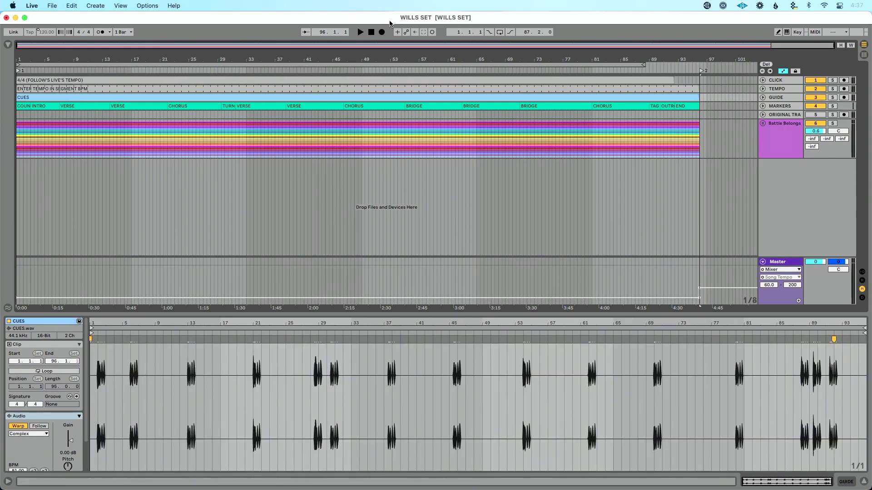
Solo the CLICK track and play the INTRO cue from the song start.
click(374, 32)
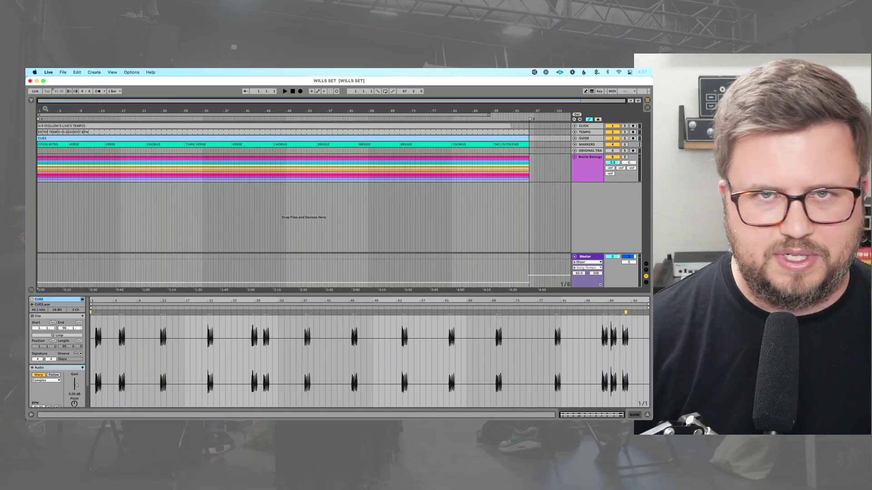
scroll(44, 57, up, 3)
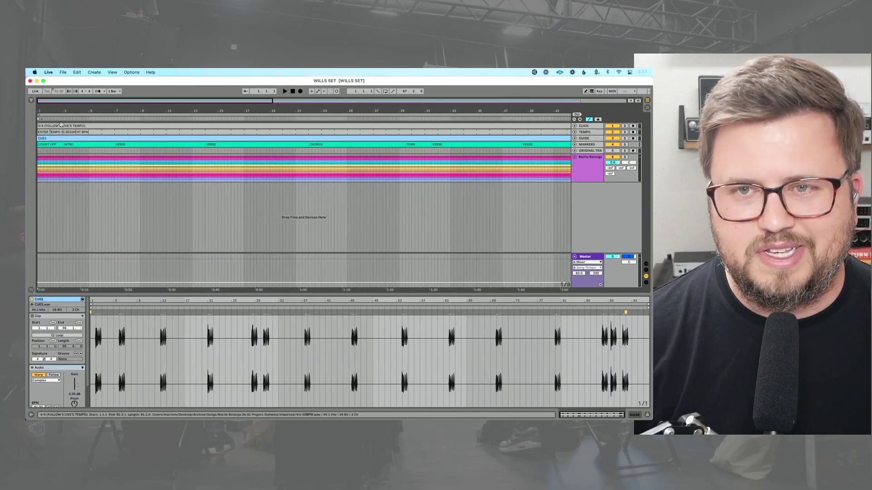
click(68, 145)
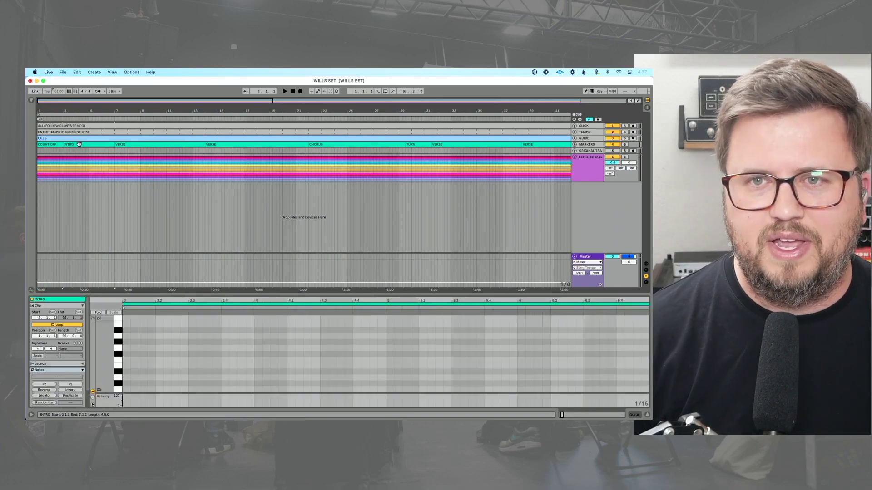
click(624, 126)
click(57, 145)
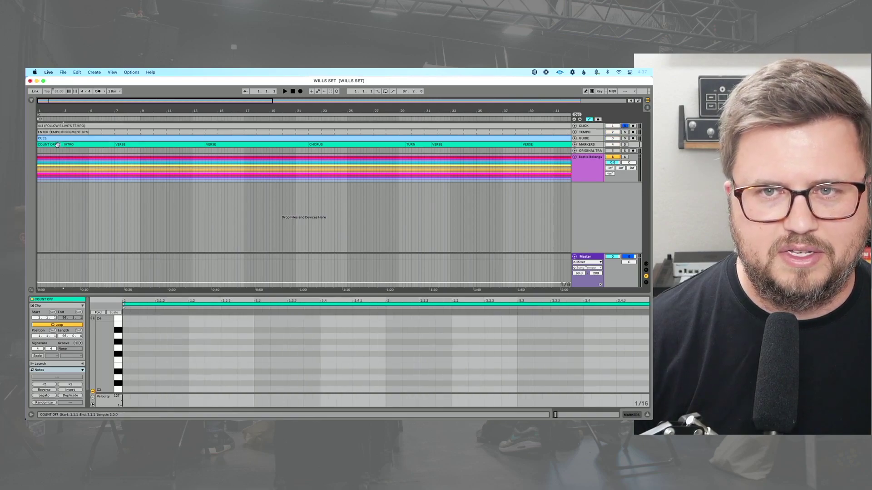
click(71, 145)
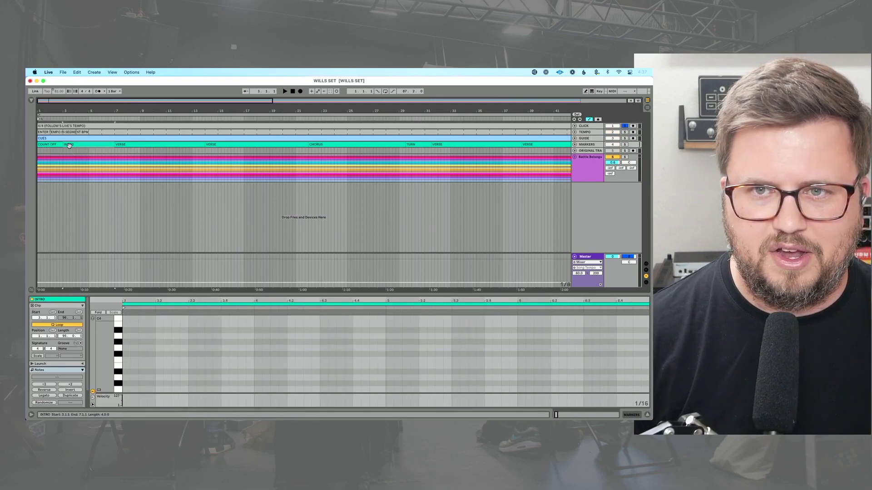
key(space)
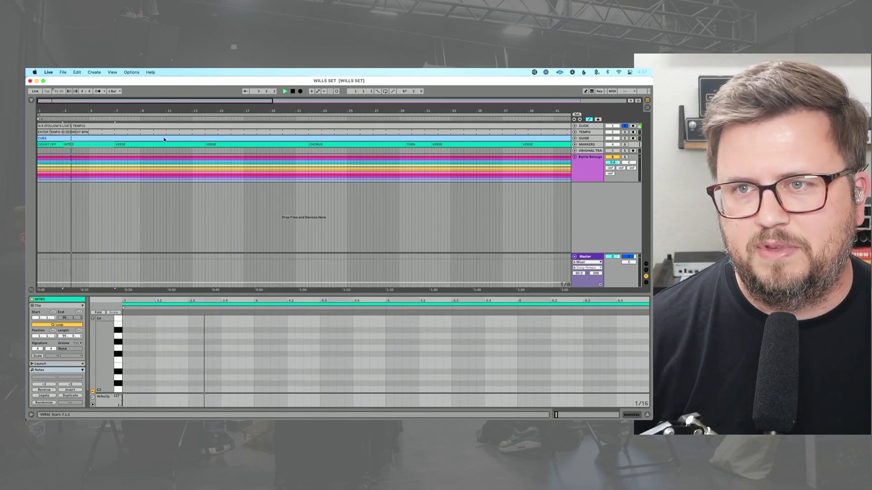
key(space)
Play and stop the second VERSE cue at bar 14.
click(233, 144)
key(space)
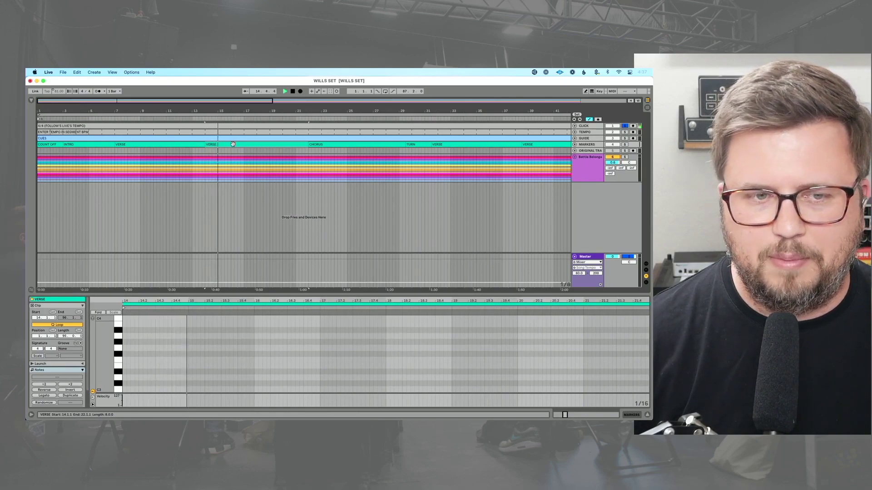
key(space)
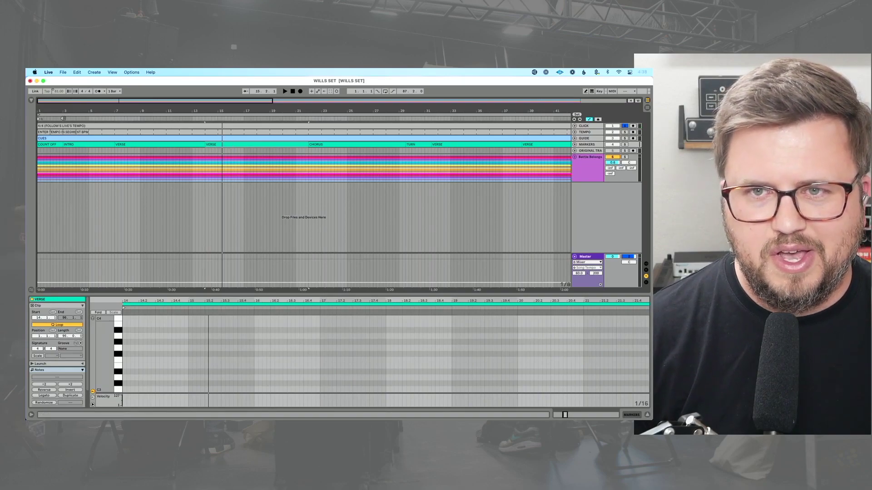
Add locators at bar 3 intro, bar 7 verse, bar 14 verse and bar 22 chorus.
right_click(66, 121)
click(68, 121)
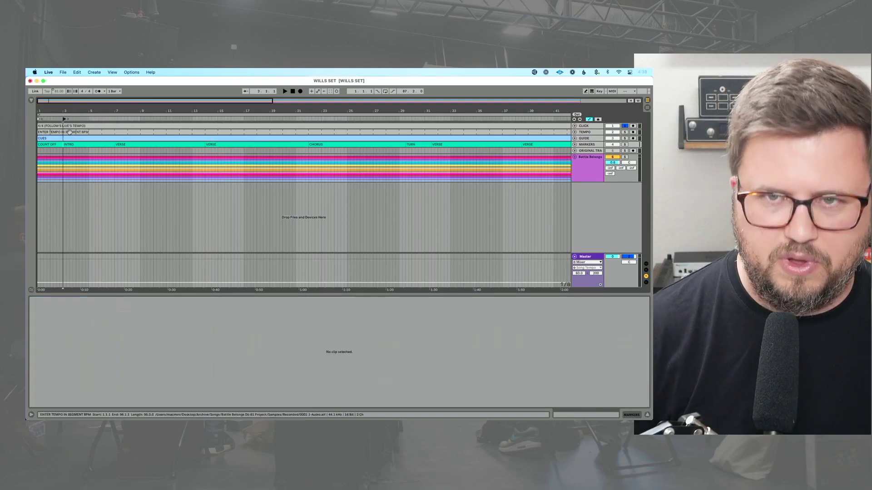
right_click(116, 118)
click(123, 134)
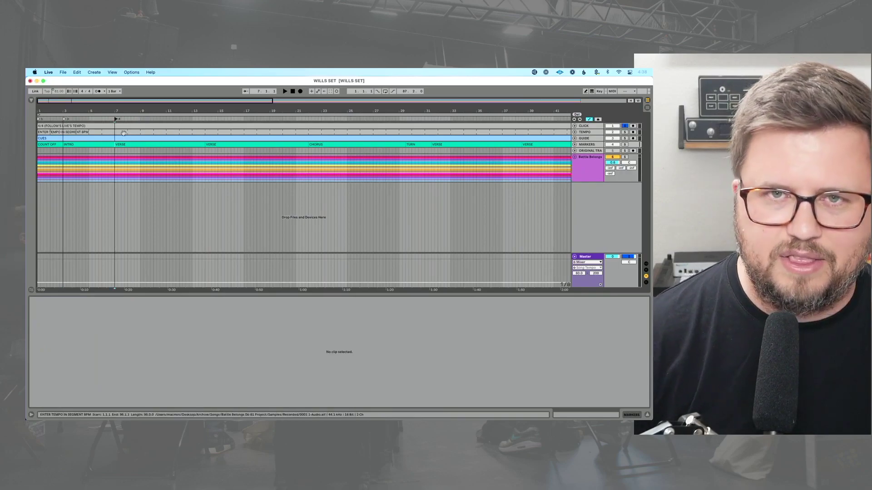
right_click(206, 119)
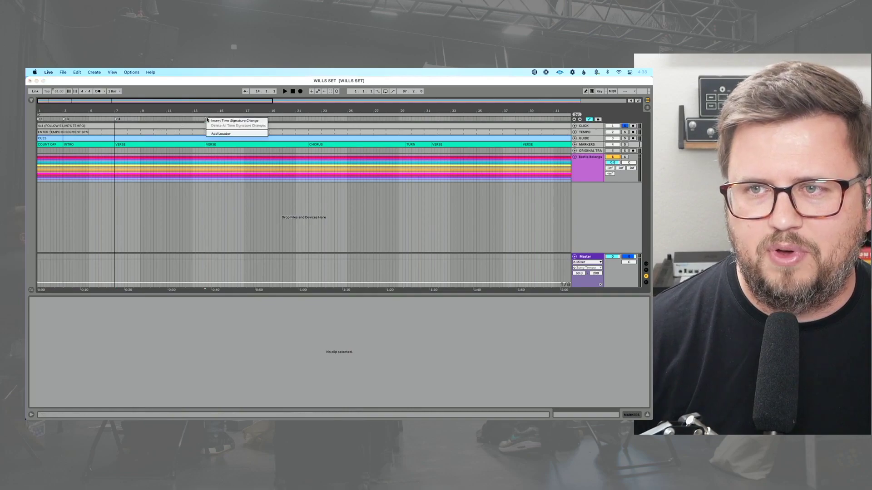
click(217, 133)
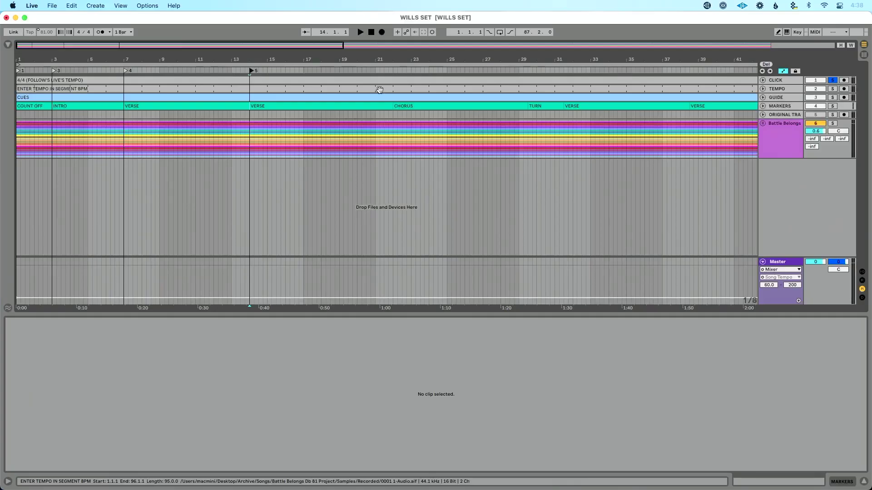
right_click(393, 74)
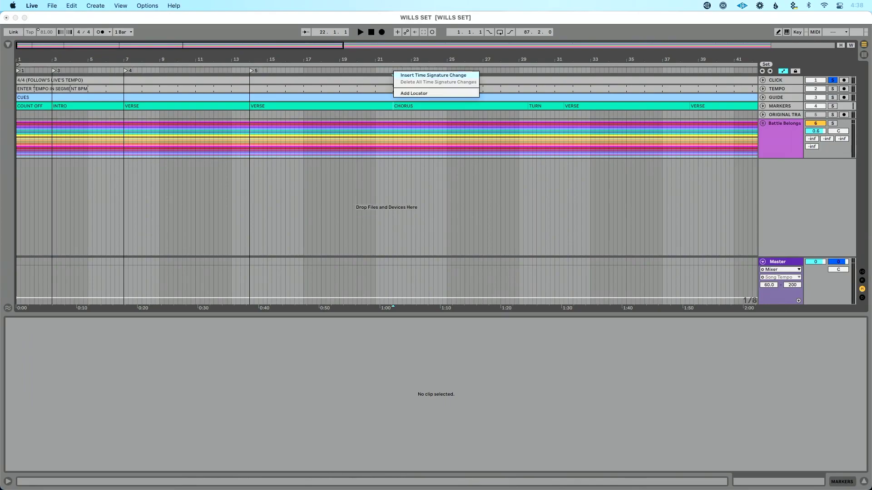
click(407, 94)
Play from the first verse locator and jump ahead to the chorus locator.
click(127, 73)
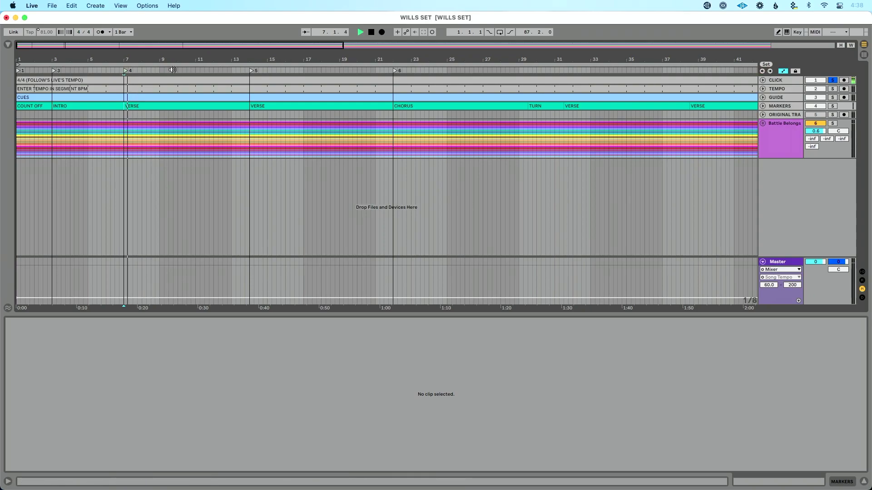
click(770, 71)
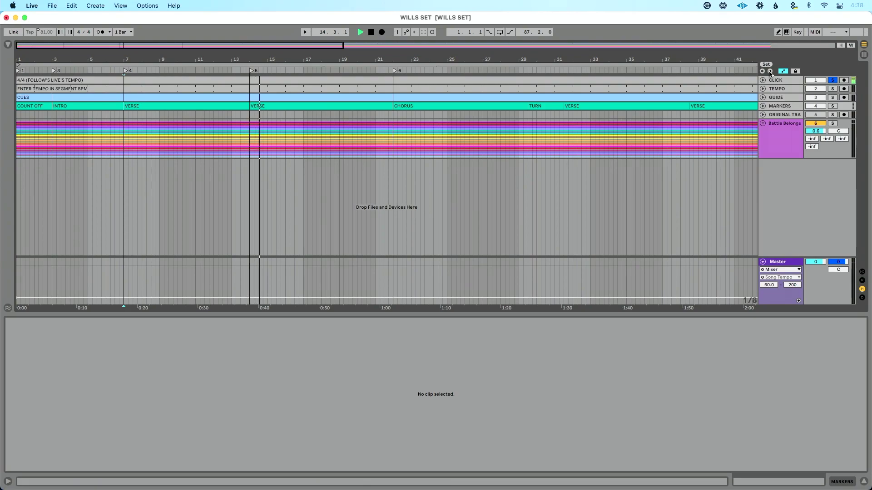
click(770, 71)
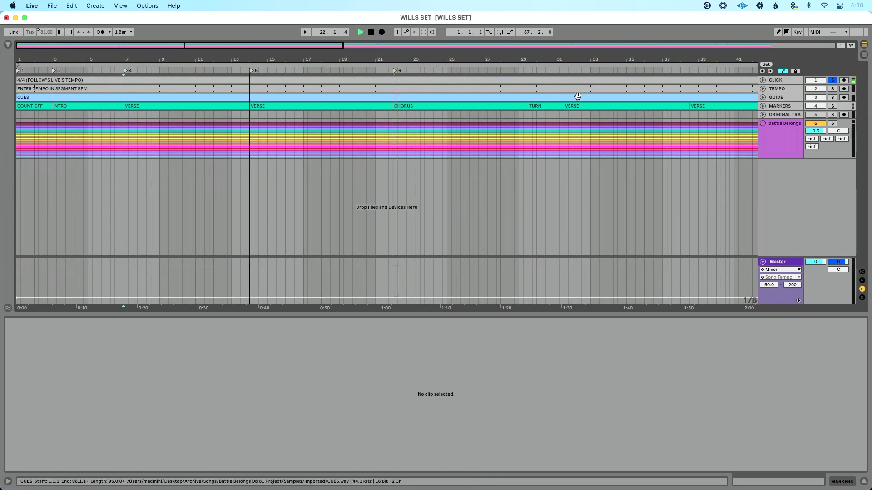